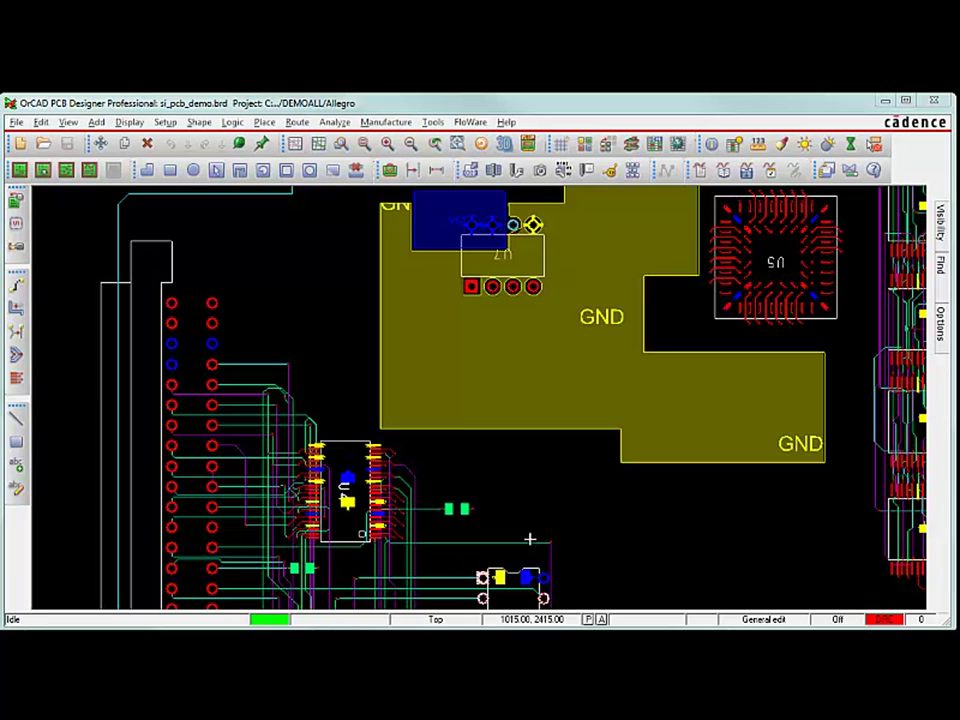
- Zoom in closely on the MCLK pads below U4
{"action": "key", "text": "F11"}
{"action": "left_click", "coordinate": [529, 537]}
{"action": "left_click", "coordinate": [412, 484]}
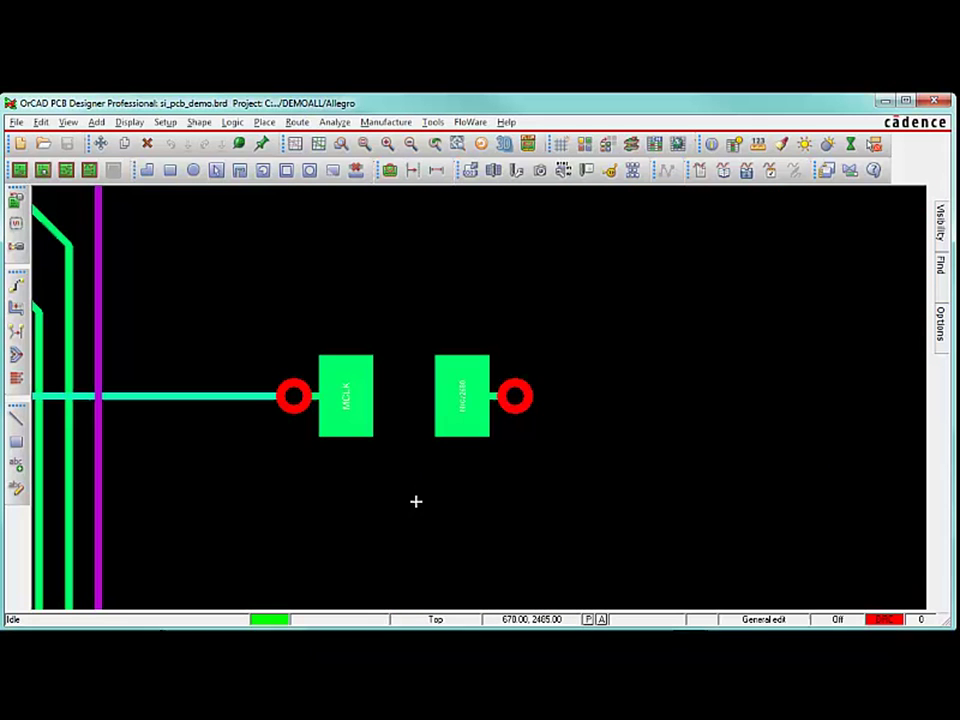
{"action": "key", "text": "F11"}
{"action": "left_click", "coordinate": [563, 488]}
{"action": "left_click", "coordinate": [205, 318]}
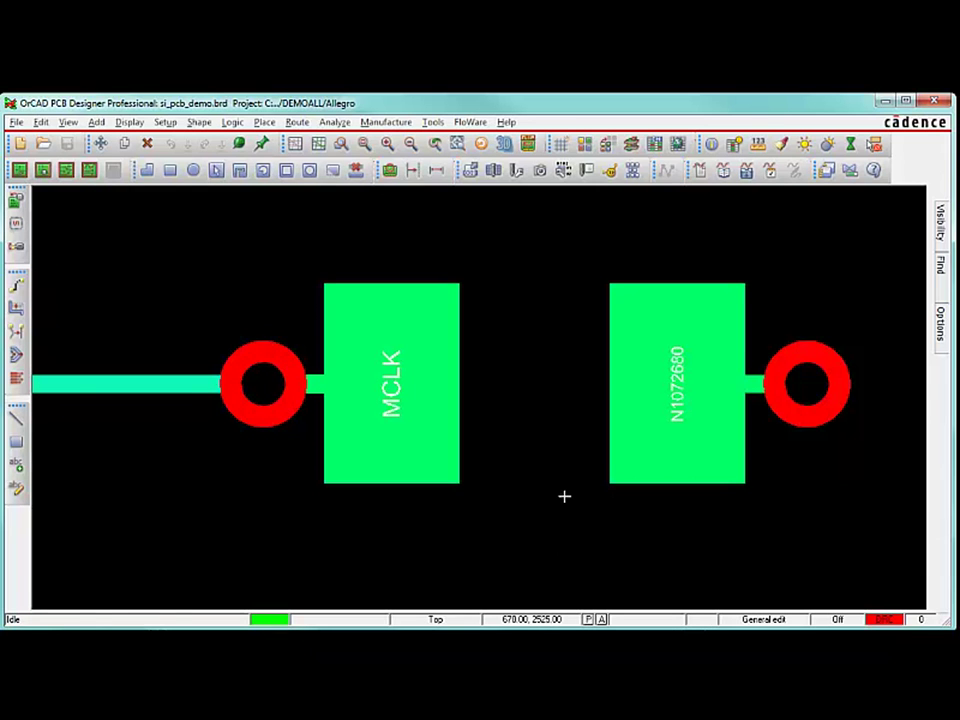
{"action": "scroll", "coordinate": [564, 496], "scroll_direction": "down", "scroll_amount": 2}
{"action": "scroll", "coordinate": [564, 496], "scroll_direction": "down", "scroll_amount": 4}
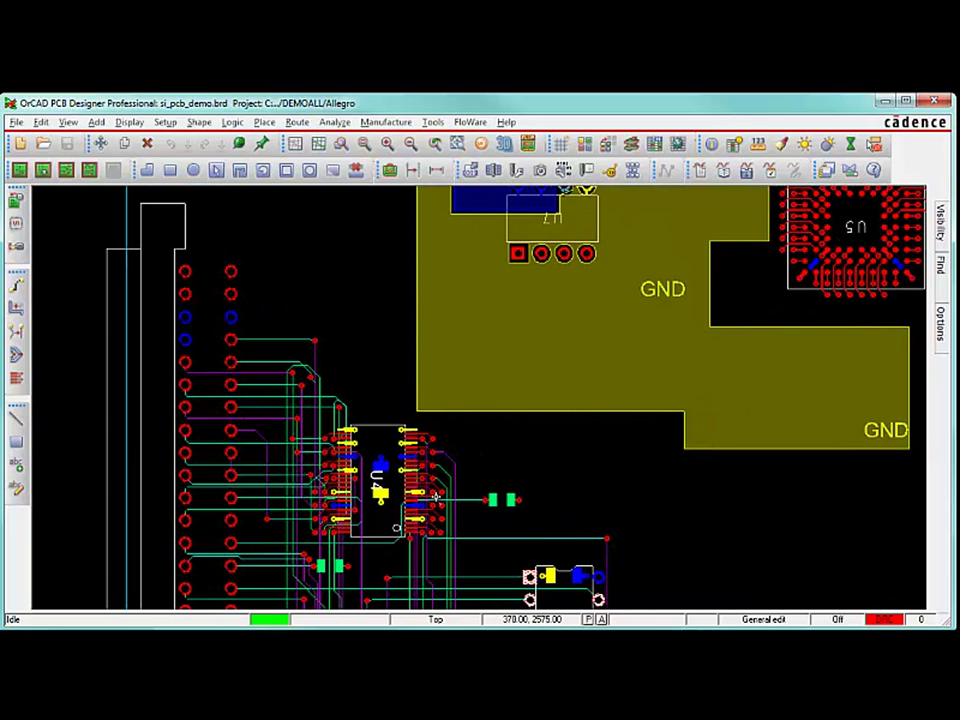
{"action": "mouse_move", "coordinate": [230, 542]}
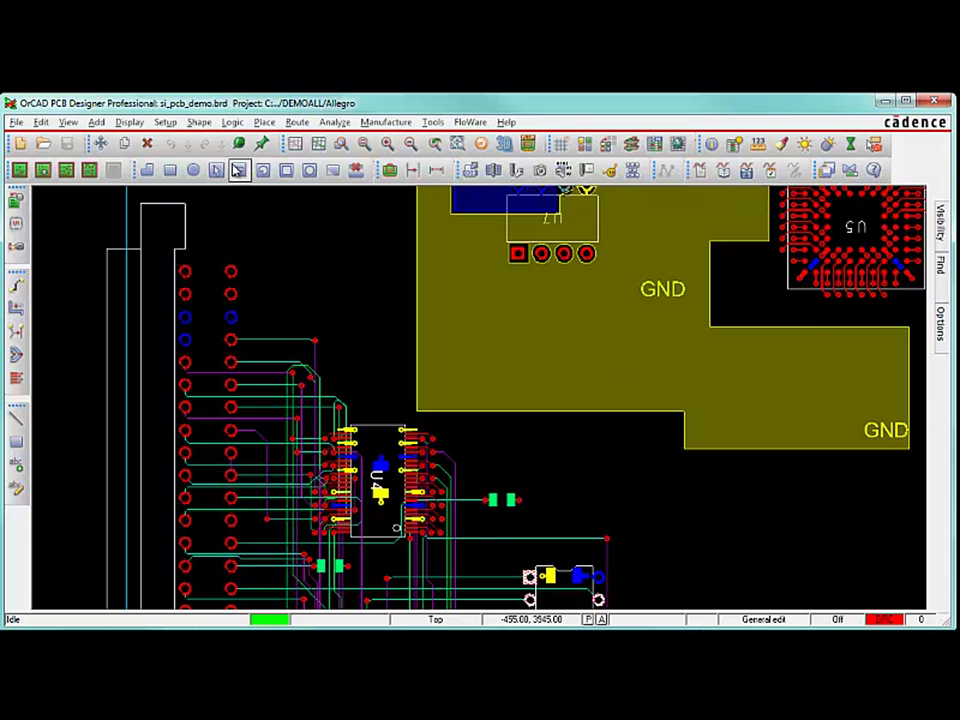
- Show rat lines for the small green part below U4, revealing its unrouted link to U5
{"action": "left_click", "coordinate": [130, 122]}
{"action": "mouse_move", "coordinate": [170, 333]}
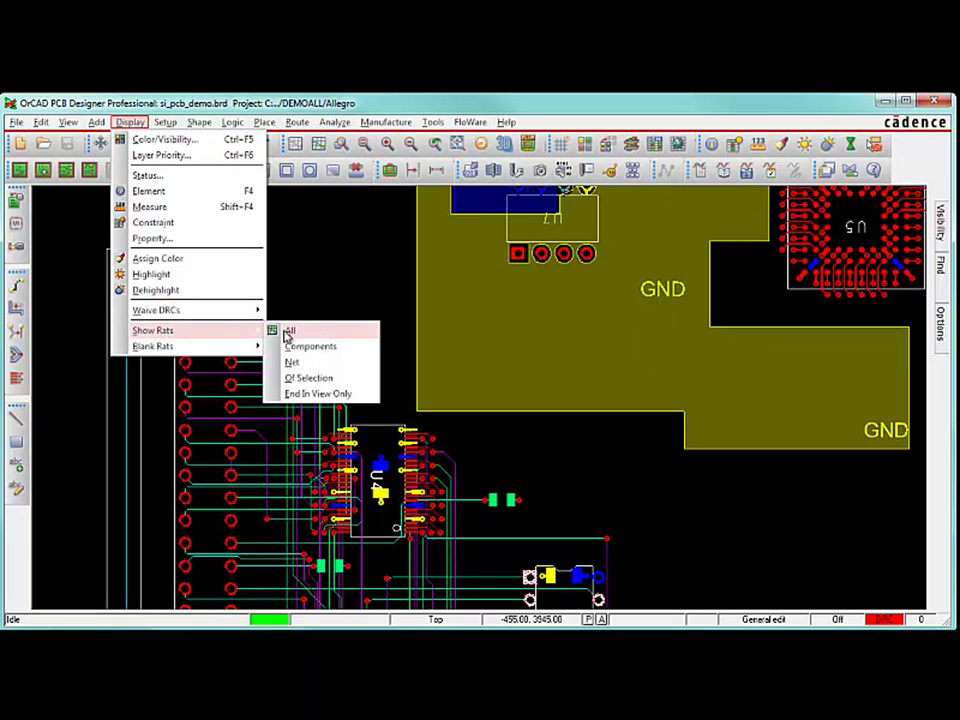
{"action": "left_click", "coordinate": [305, 347]}
{"action": "left_click", "coordinate": [489, 501]}
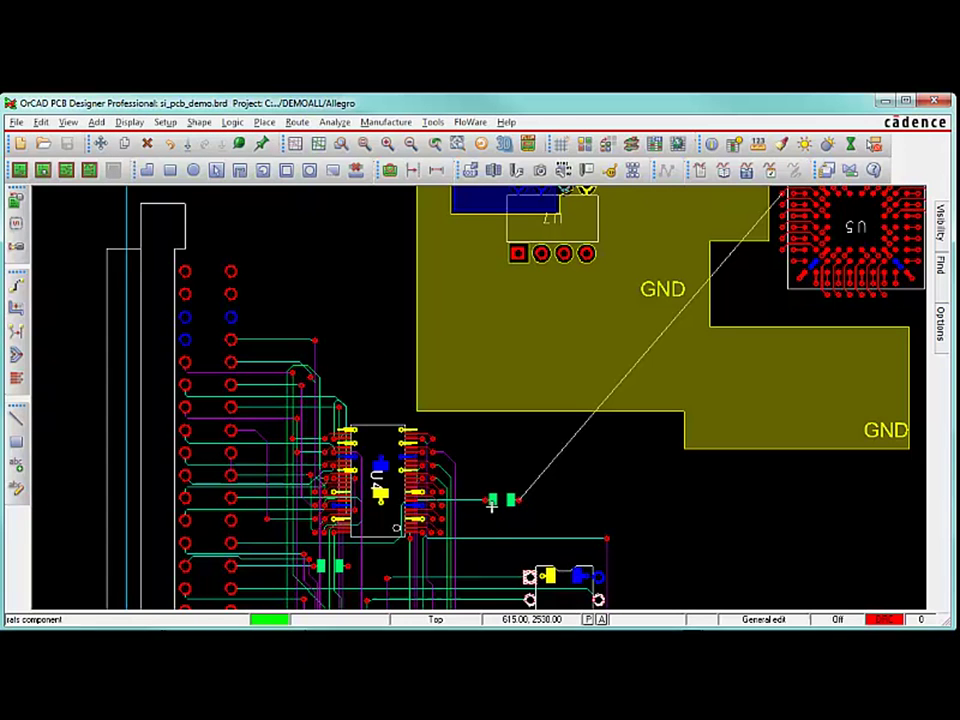
{"action": "right_click", "coordinate": [613, 491]}
{"action": "left_click", "coordinate": [642, 500]}
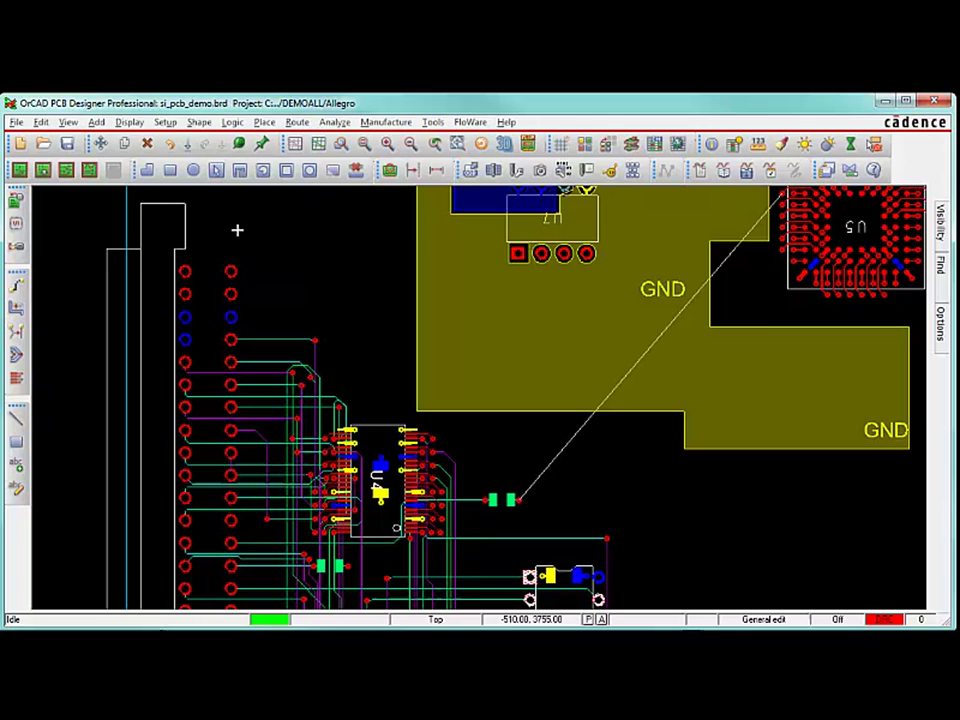
{"action": "left_click", "coordinate": [164, 122]}
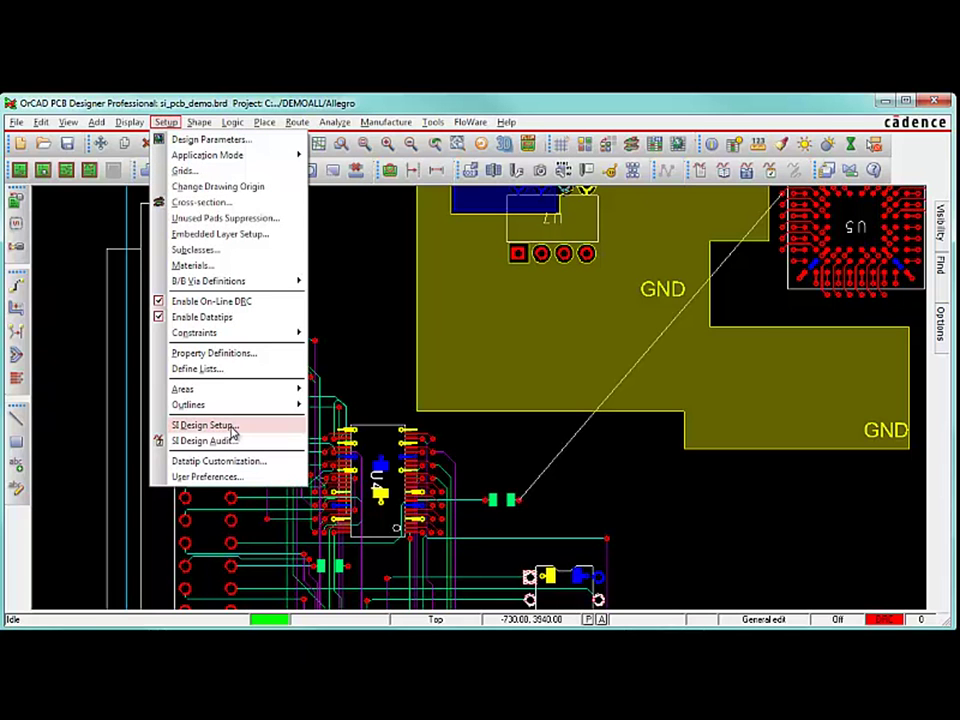
- Launch SI Design Setup with all categories enabled and advance to Xnet selection
{"action": "left_click", "coordinate": [232, 427]}
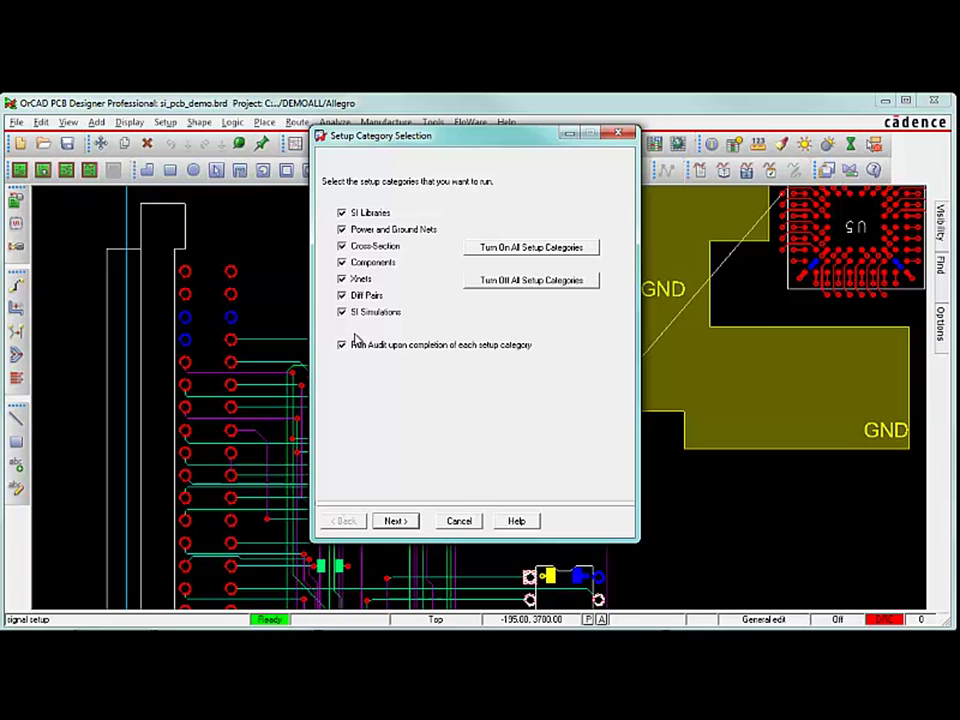
{"action": "left_click", "coordinate": [395, 521]}
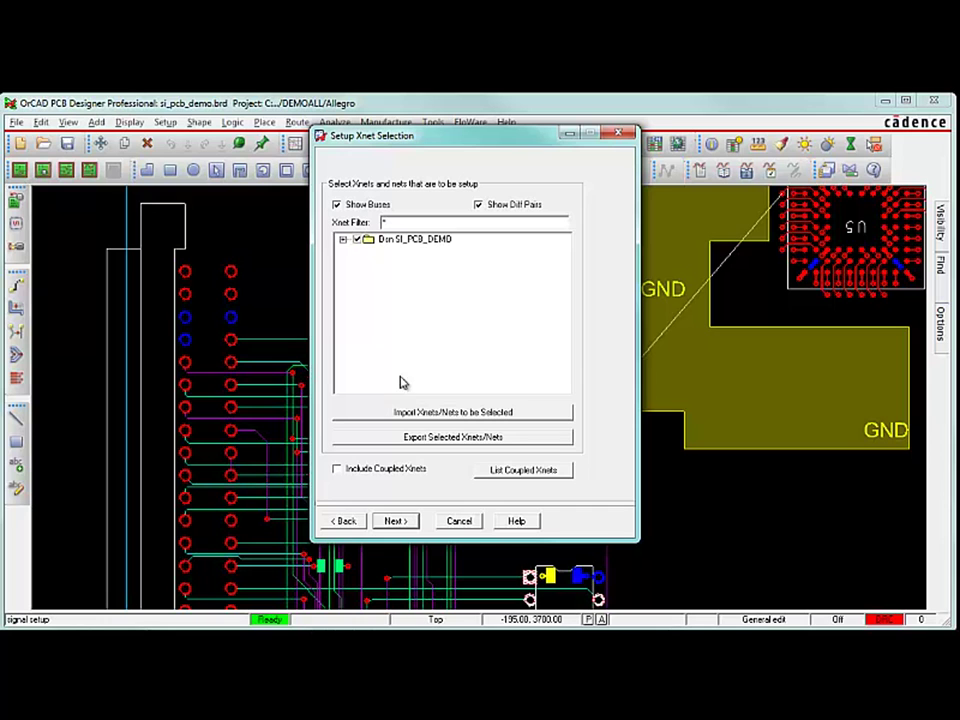
- Filter the nets by *CLK* and check Net MCLK for setup
{"action": "left_click", "coordinate": [360, 243]}
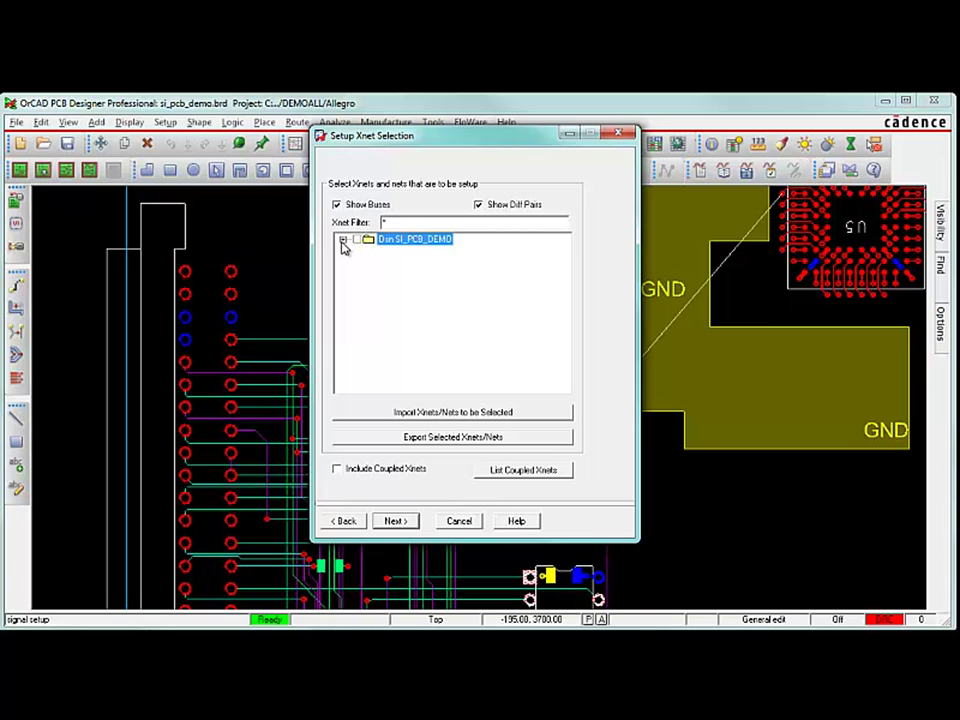
{"action": "left_click", "coordinate": [343, 241]}
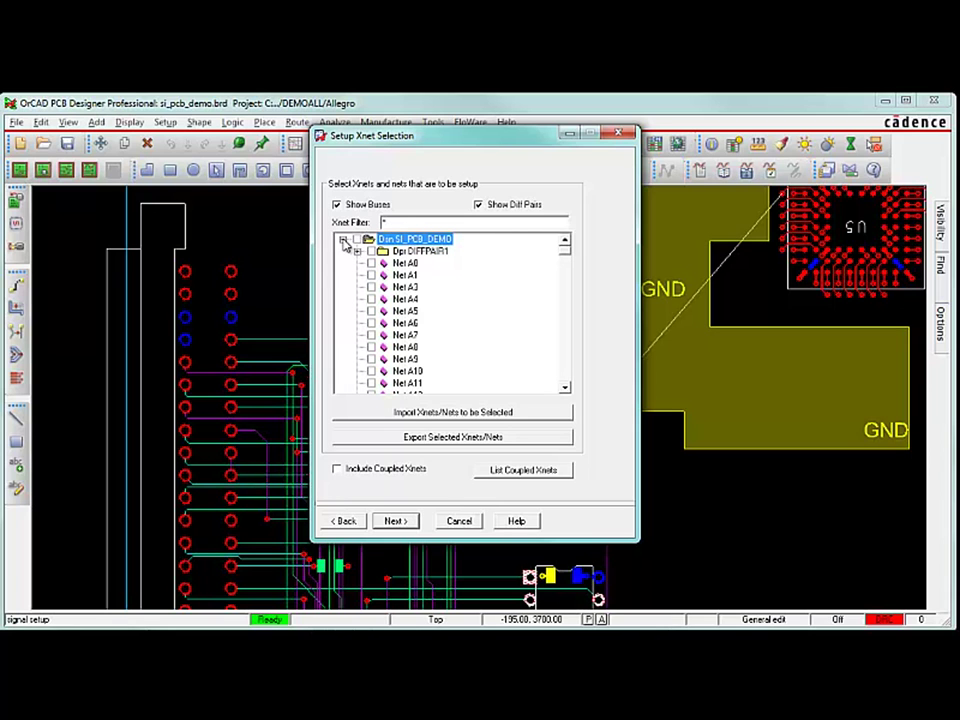
{"action": "left_click", "coordinate": [343, 241]}
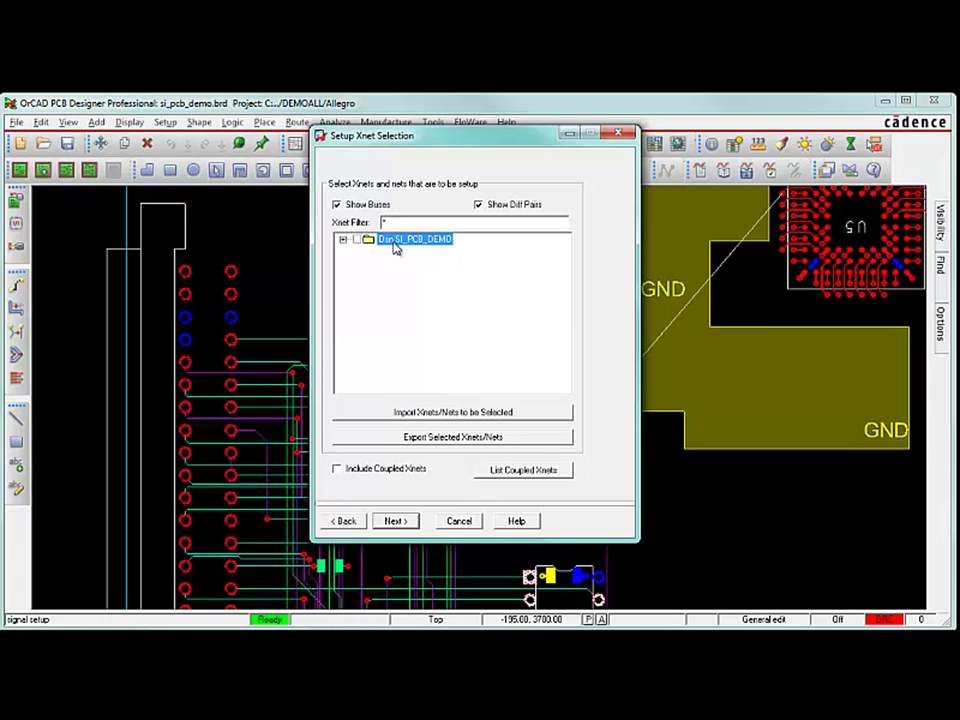
{"action": "left_click", "coordinate": [386, 221]}
{"action": "type", "text": "*CLK*"}
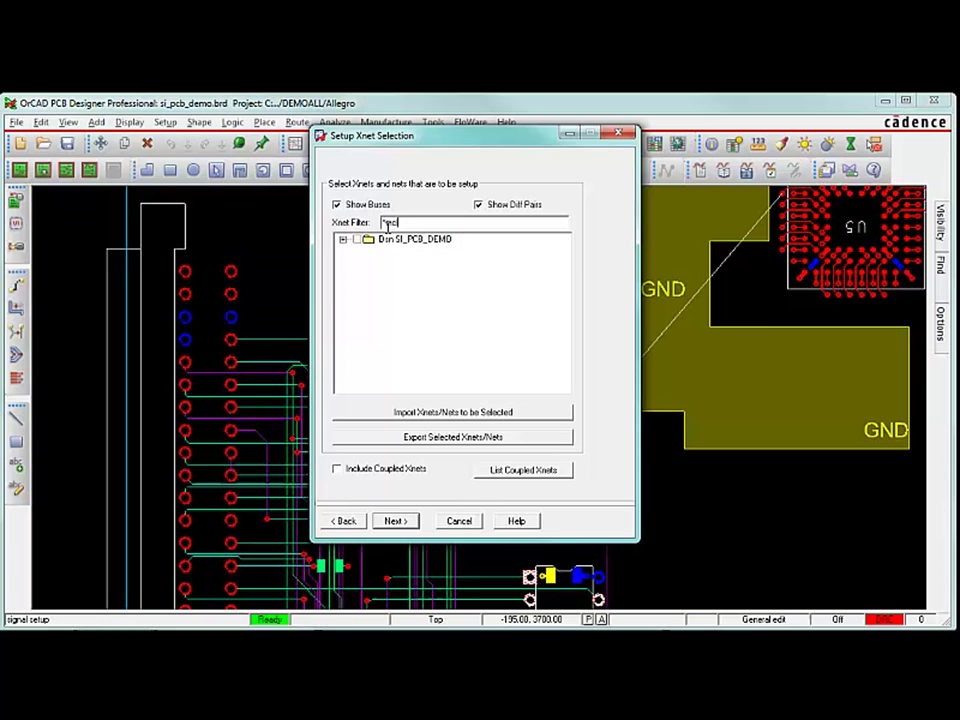
{"action": "left_click", "coordinate": [343, 240]}
{"action": "left_click", "coordinate": [374, 252]}
{"action": "left_click", "coordinate": [371, 252]}
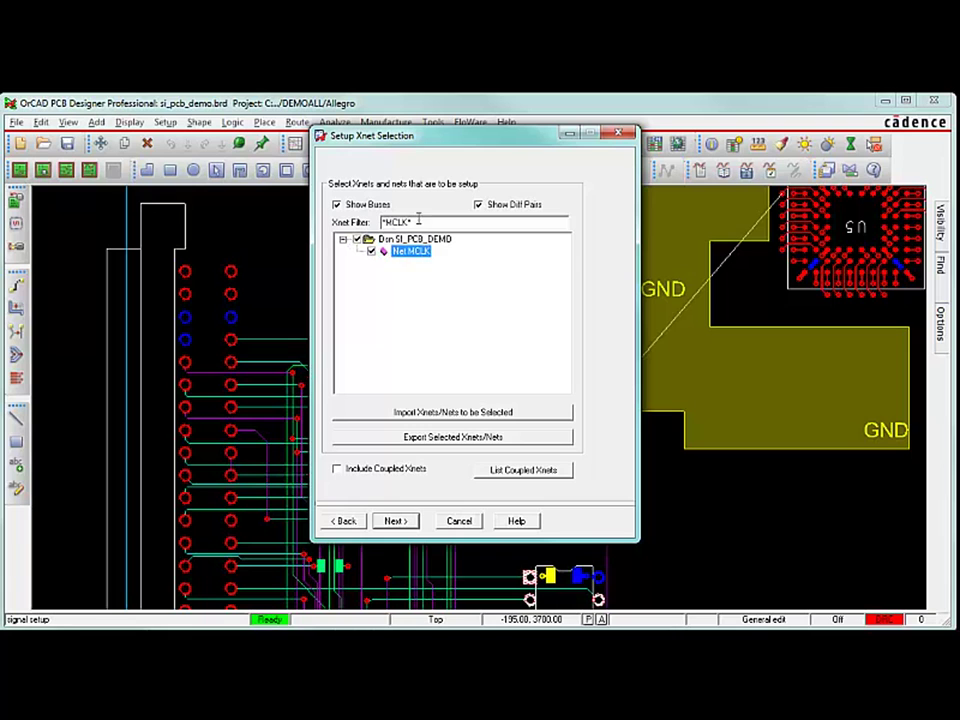
- Change the filter to *n107* and check Net N1072680 for setup
{"action": "left_click_drag", "start_coordinate": [410, 222], "coordinate": [386, 222]}
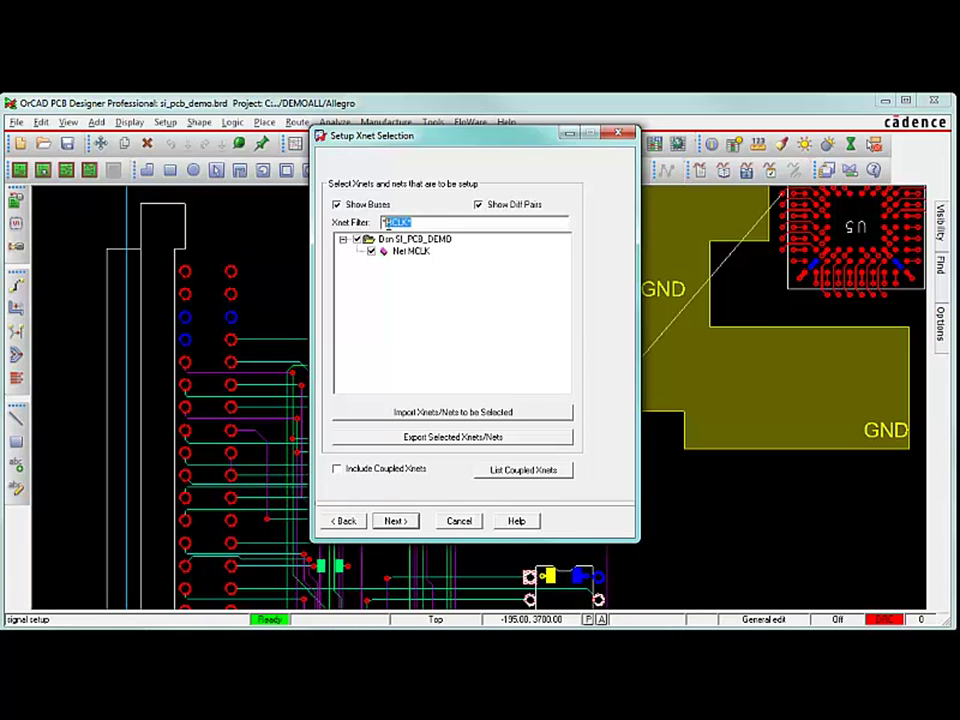
{"action": "type", "text": "*n107*"}
{"action": "left_click", "coordinate": [343, 239]}
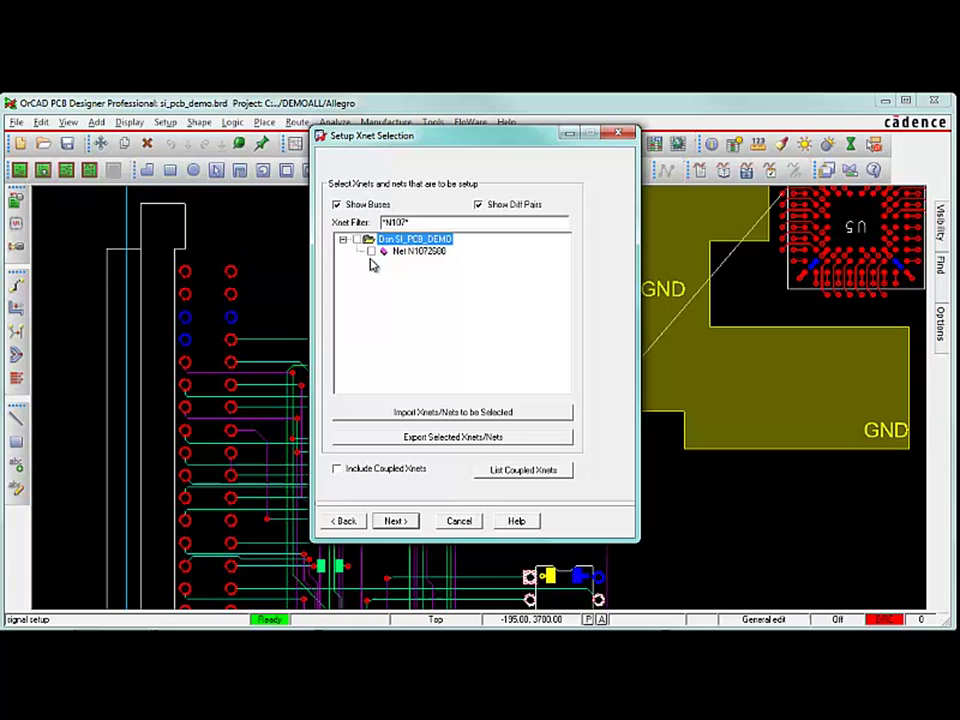
{"action": "left_click", "coordinate": [371, 252]}
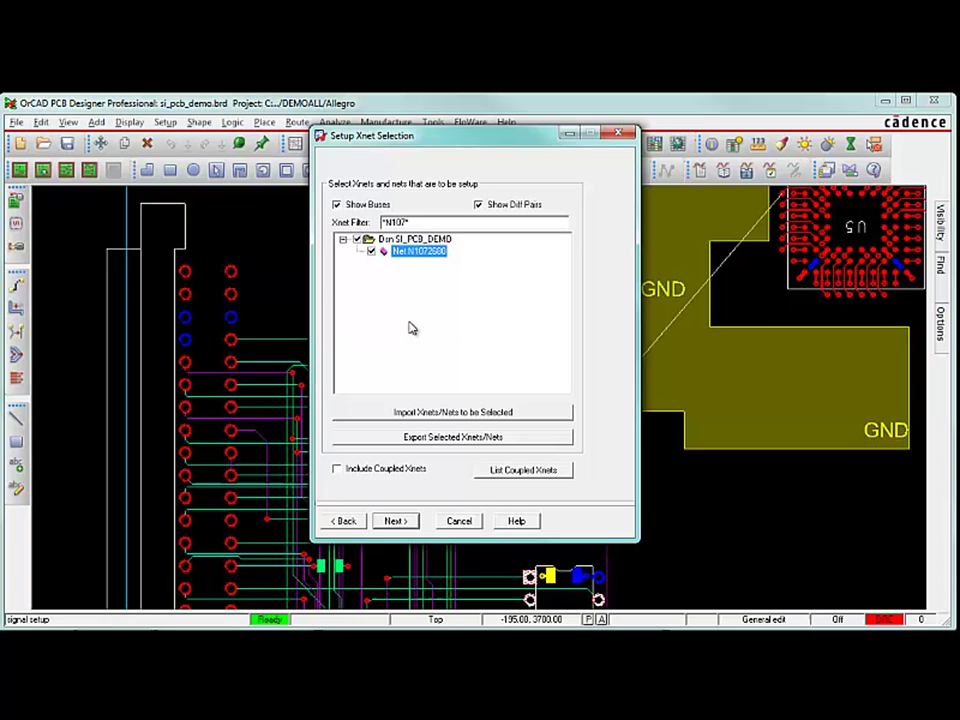
- Accept the default library search directories and file extensions, checking the Touchstone entry
{"action": "left_click", "coordinate": [398, 521]}
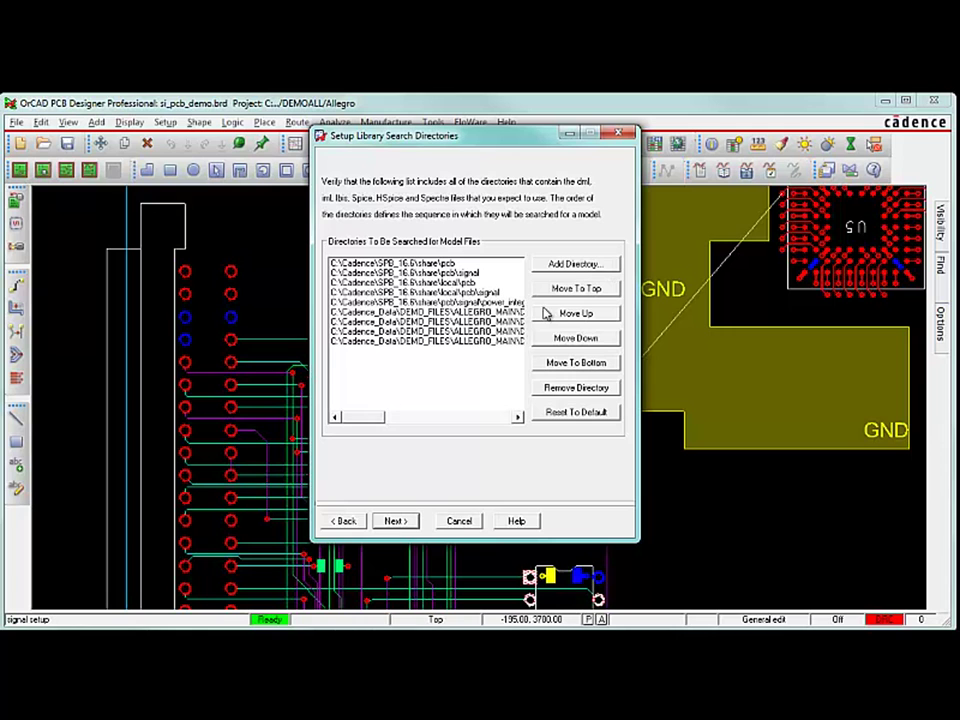
{"action": "left_click", "coordinate": [395, 523]}
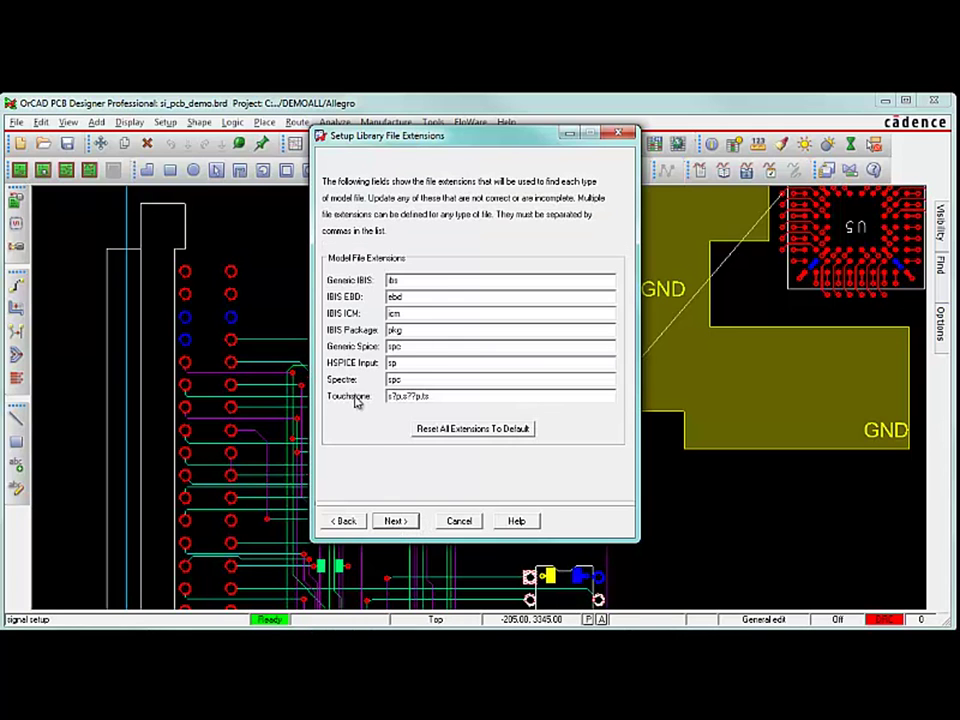
{"action": "left_click", "coordinate": [428, 396]}
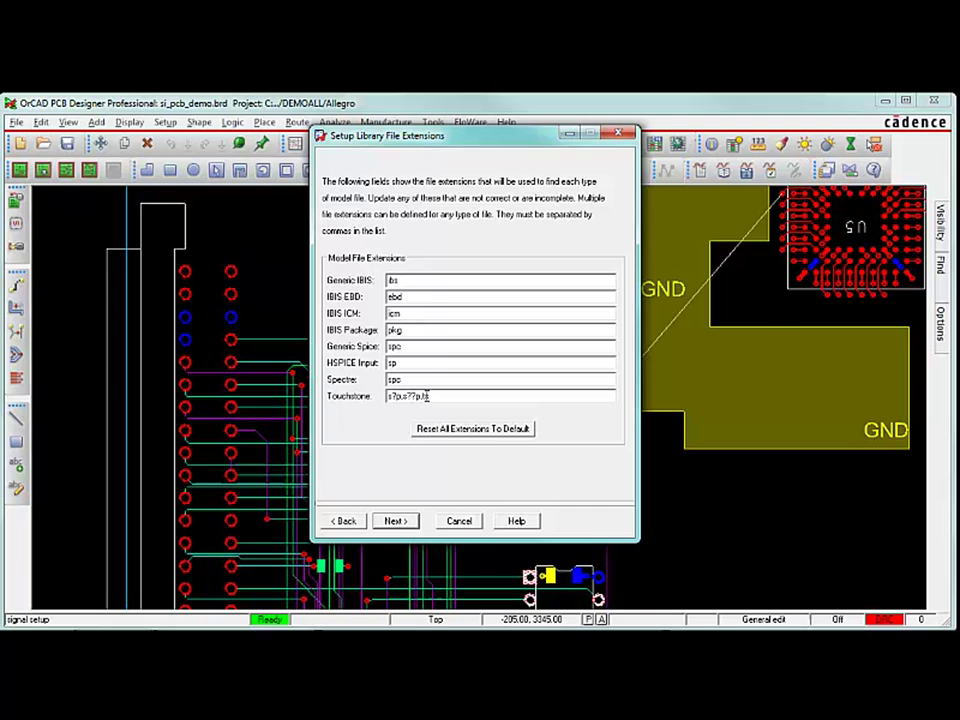
{"action": "left_click", "coordinate": [398, 521]}
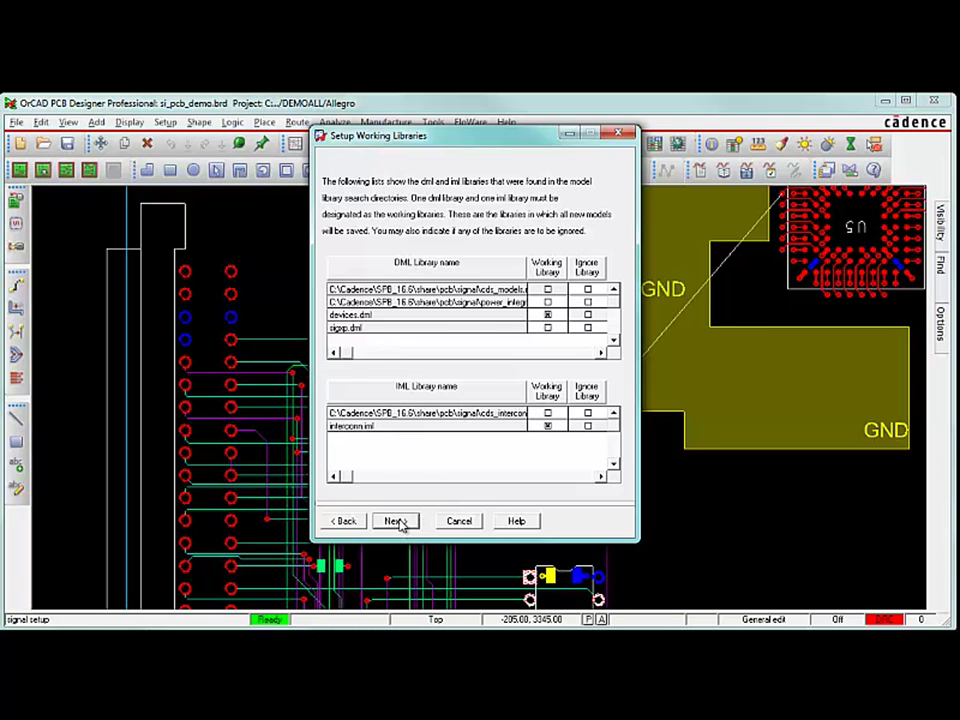
- Set AGND, GND and GND_POWER to 0 V in the power and ground net setup
{"action": "left_click", "coordinate": [395, 521]}
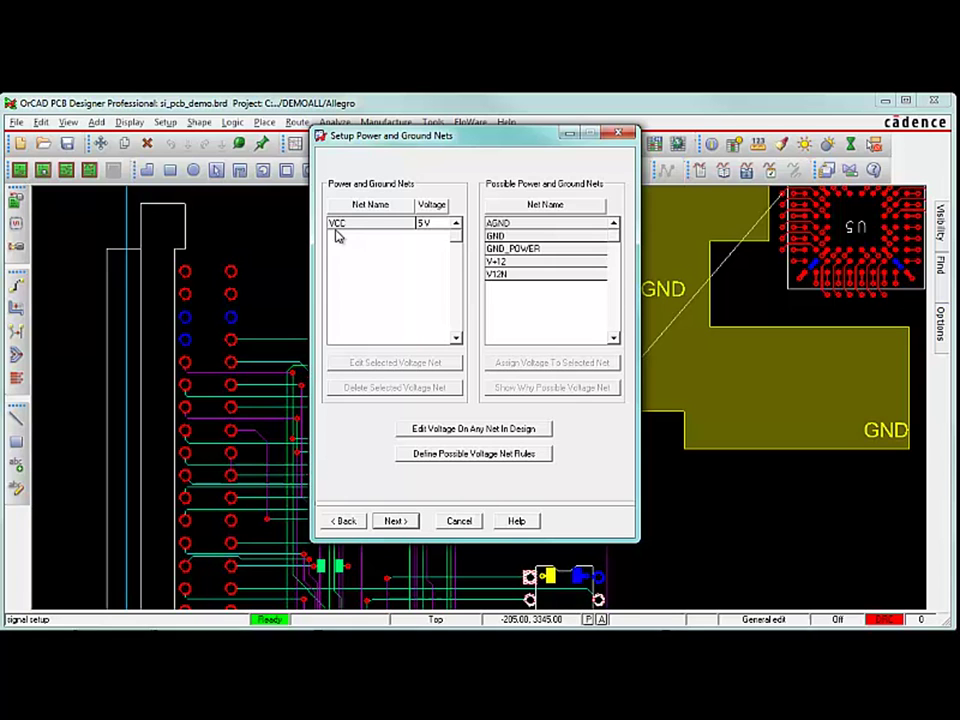
{"action": "left_click", "coordinate": [519, 225]}
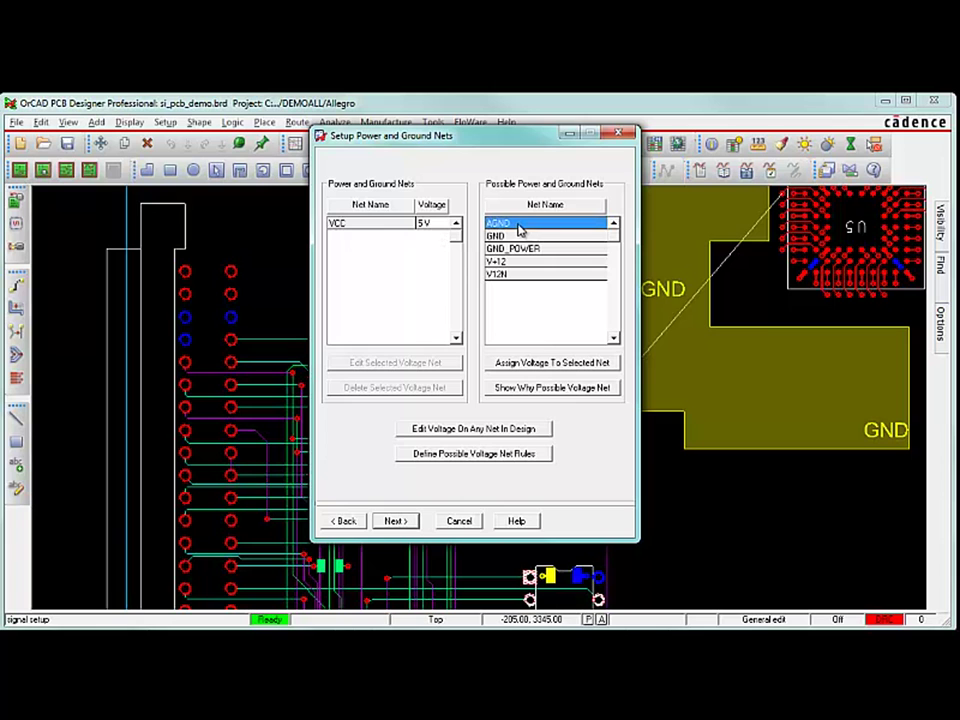
{"action": "left_click", "coordinate": [547, 363]}
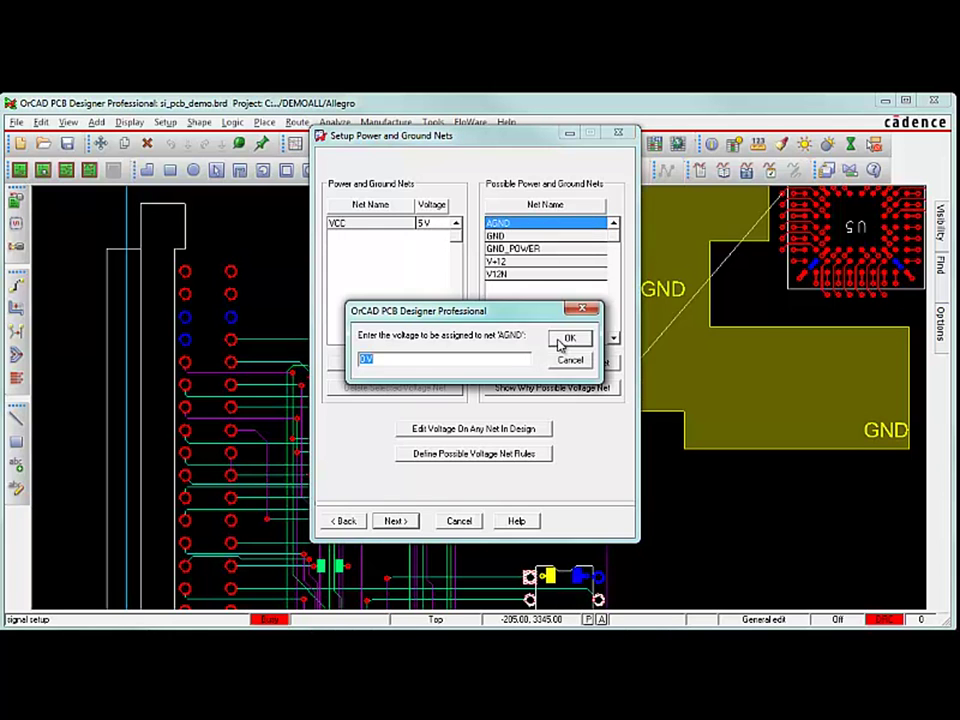
{"action": "left_click", "coordinate": [569, 337]}
{"action": "left_click", "coordinate": [525, 223]}
{"action": "left_click", "coordinate": [540, 362]}
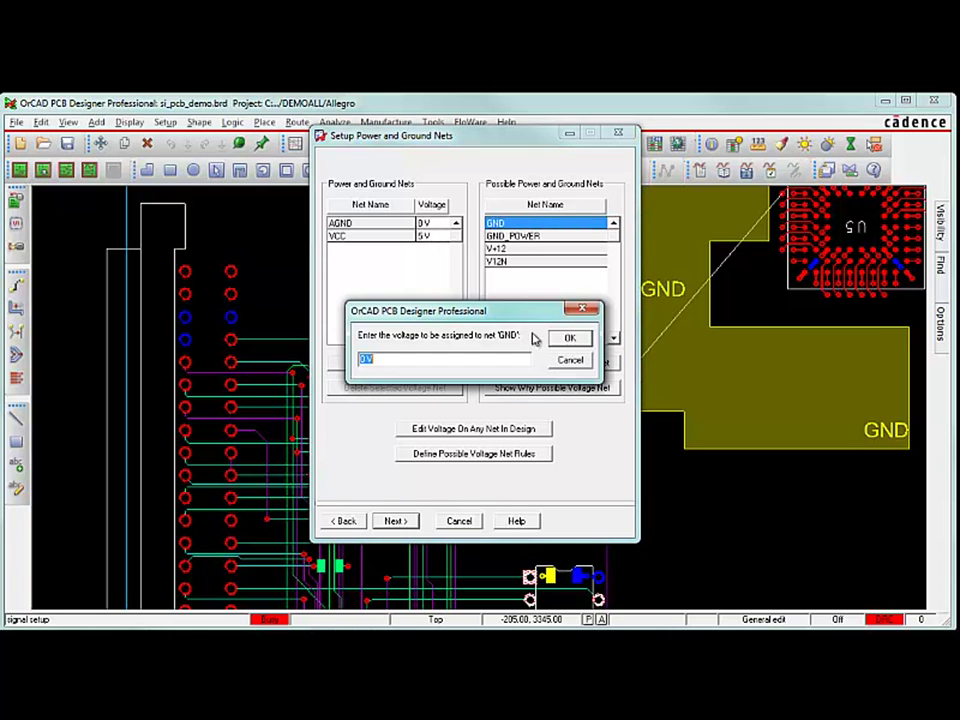
{"action": "left_click", "coordinate": [565, 338]}
{"action": "left_click", "coordinate": [527, 224]}
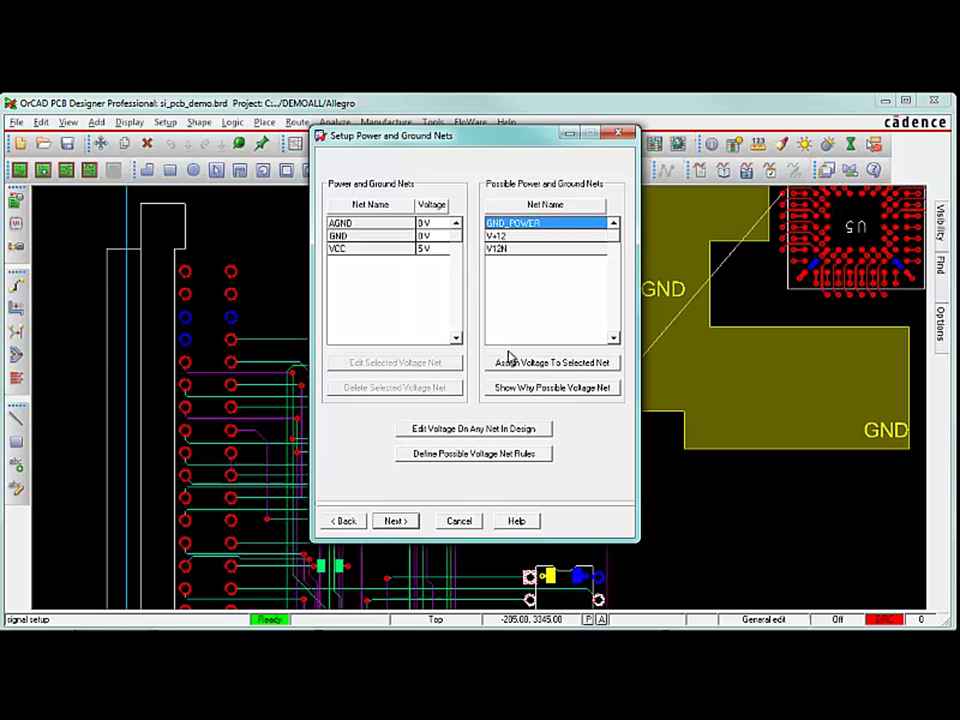
{"action": "left_click", "coordinate": [515, 361]}
{"action": "left_click", "coordinate": [568, 338]}
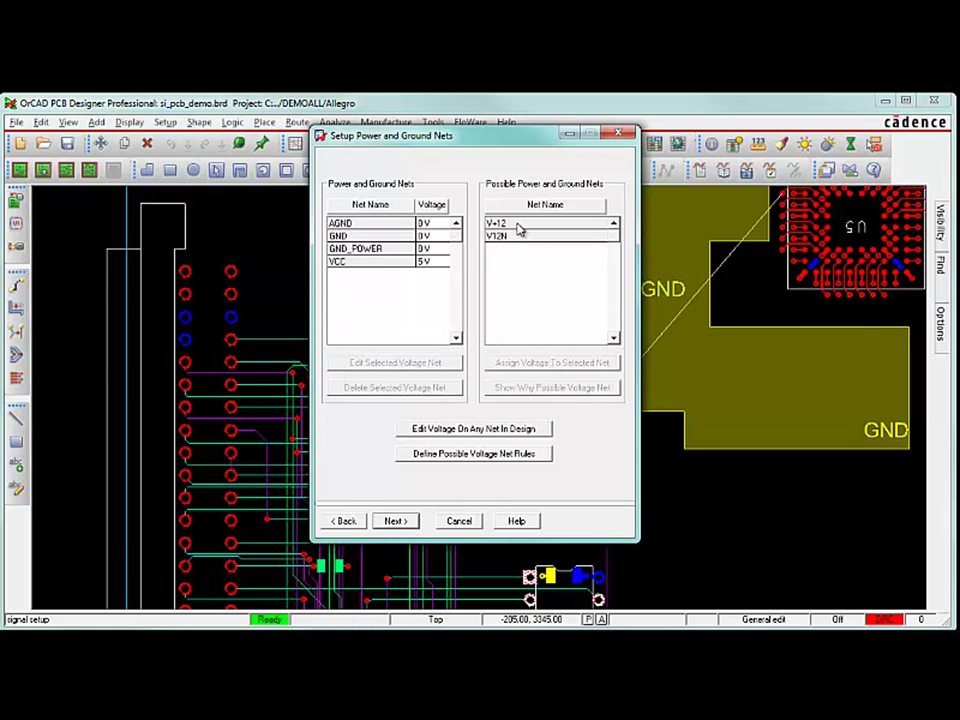
- Set V+12 and V12N to 12 V, then ignore the GND mixed-pins audit error
{"action": "left_click", "coordinate": [540, 362]}
{"action": "left_click", "coordinate": [566, 340]}
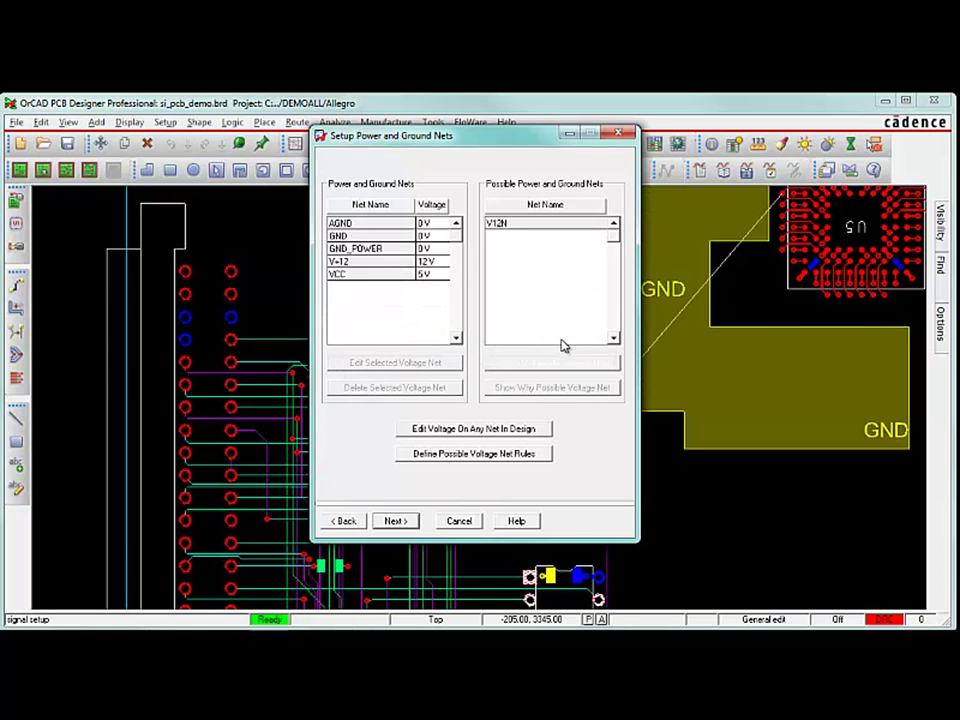
{"action": "left_click", "coordinate": [505, 224]}
{"action": "left_click", "coordinate": [525, 362]}
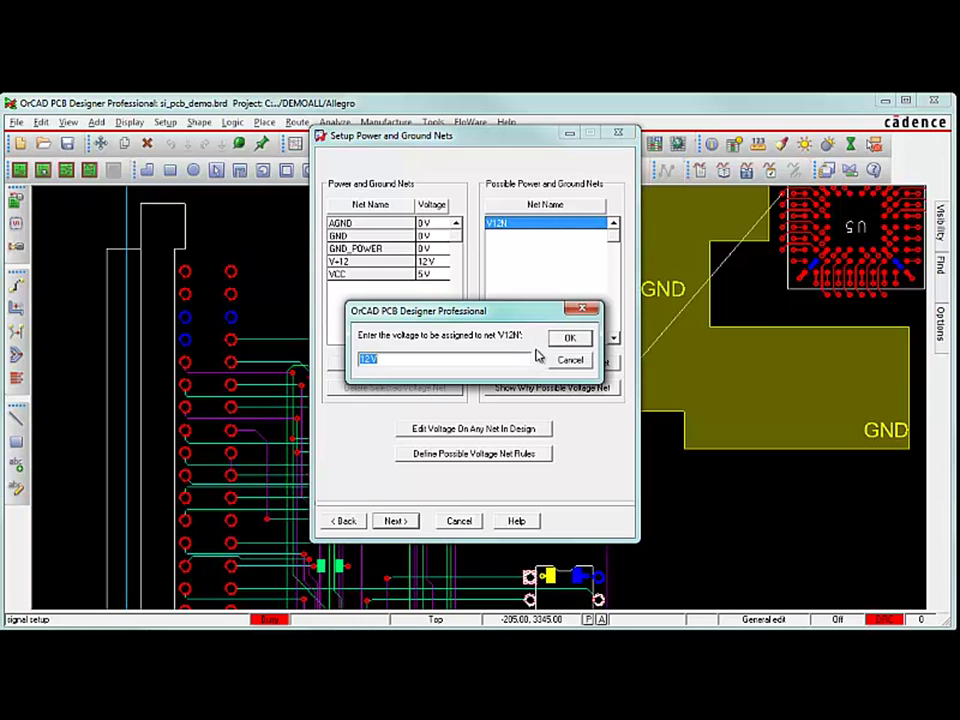
{"action": "left_click", "coordinate": [566, 338]}
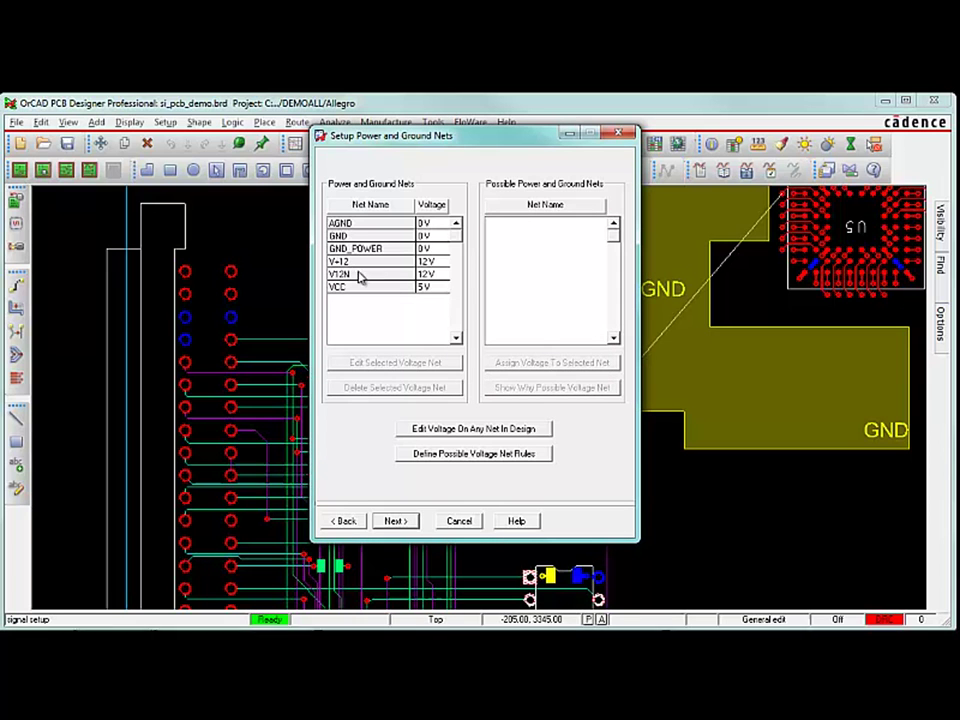
{"action": "left_click", "coordinate": [395, 521]}
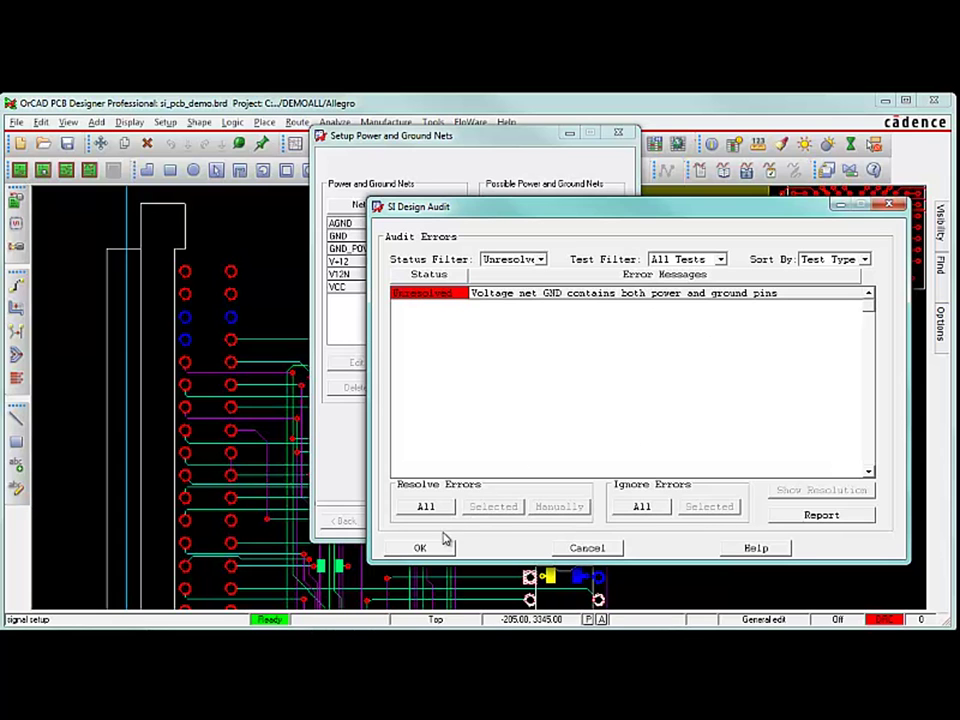
{"action": "left_click", "coordinate": [643, 508]}
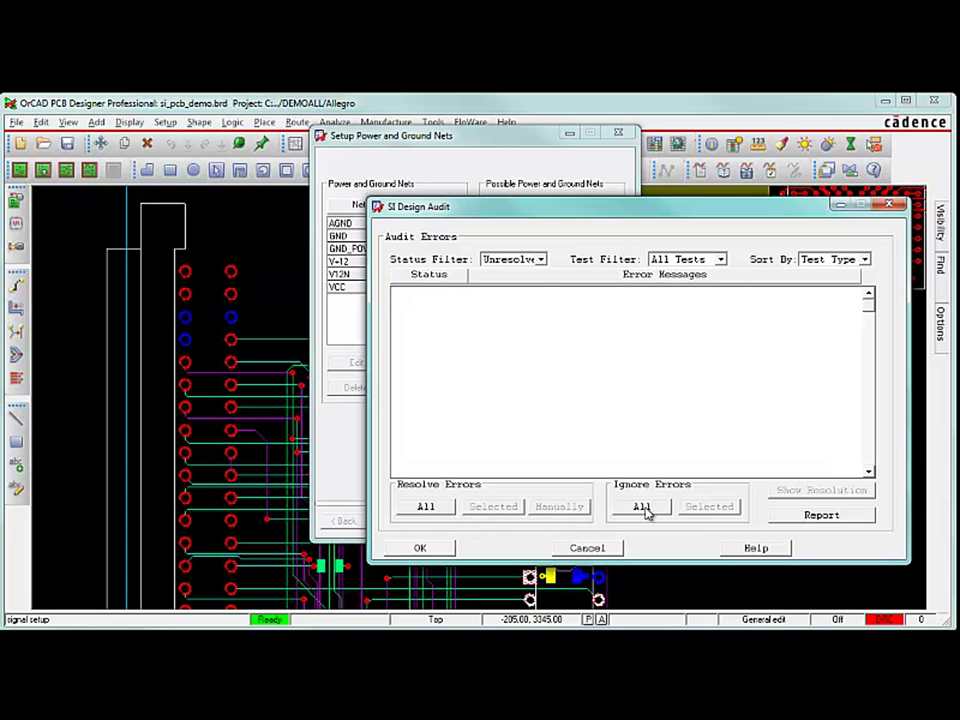
- Review the existing layer cross-section by manual editing and send it to audit
{"action": "left_click", "coordinate": [423, 547]}
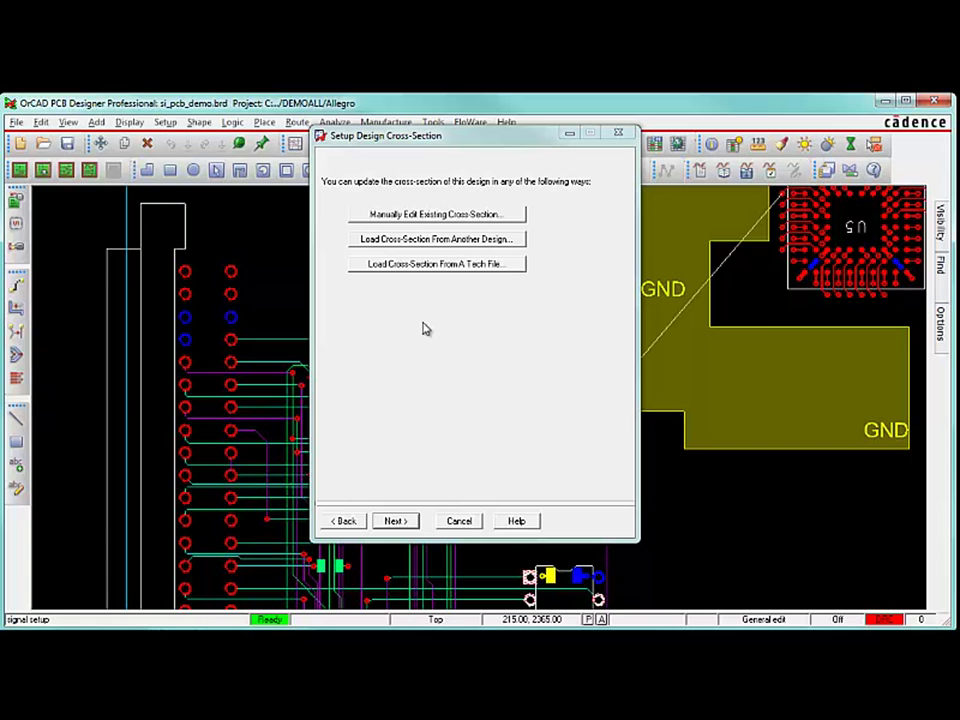
{"action": "left_click", "coordinate": [432, 215]}
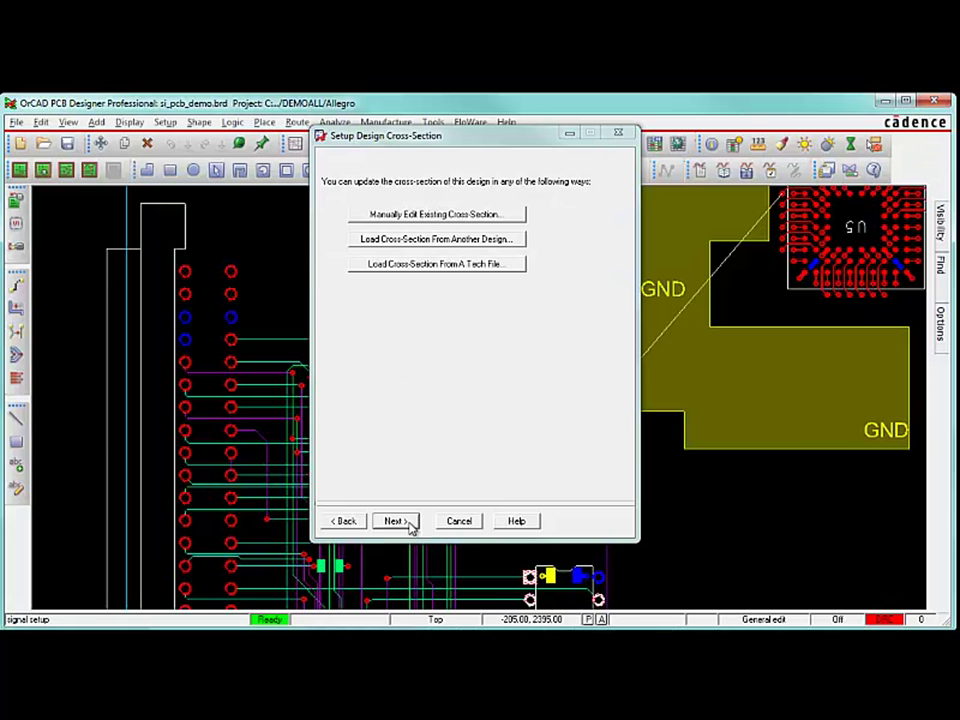
{"action": "left_click", "coordinate": [395, 520]}
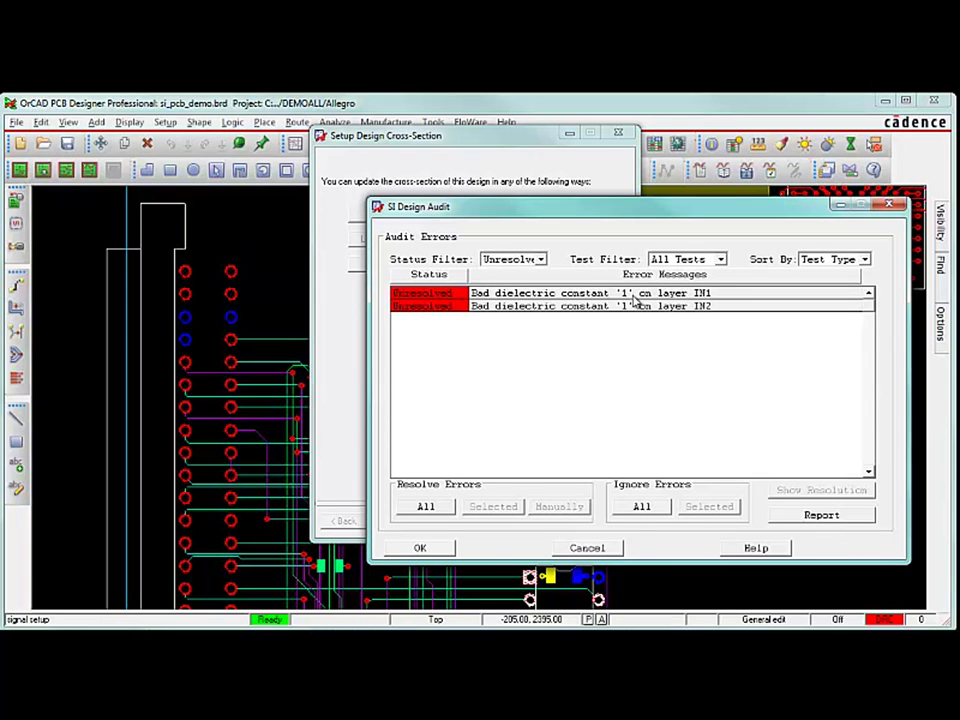
- Resolve the audit errors by changing the IN1 and IN2 dielectric constant to 4.5
{"action": "left_click", "coordinate": [425, 508]}
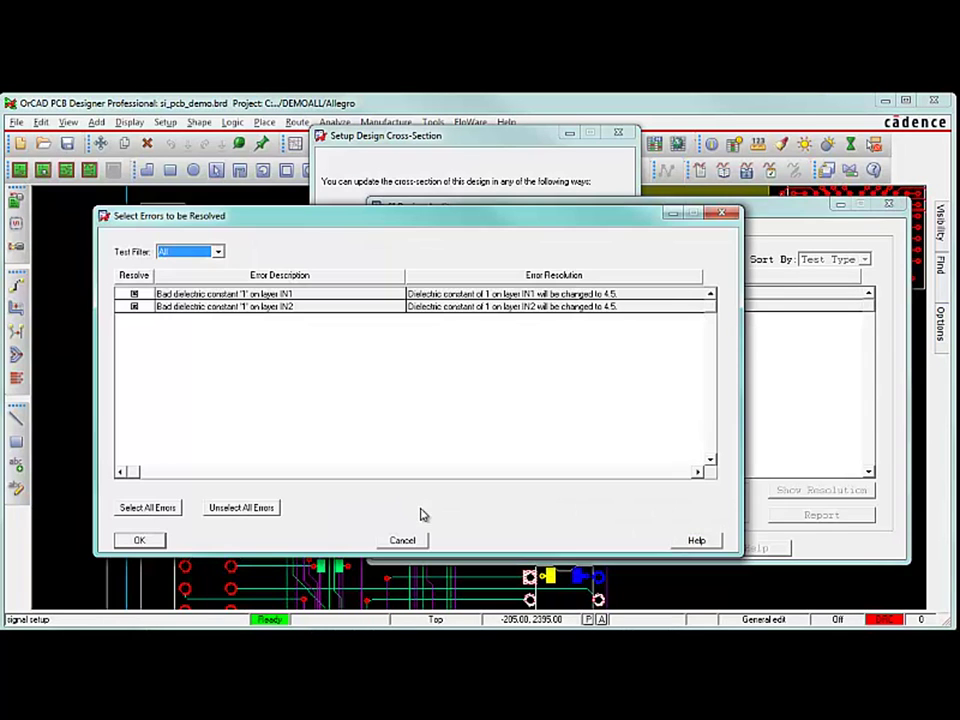
{"action": "left_click", "coordinate": [140, 541]}
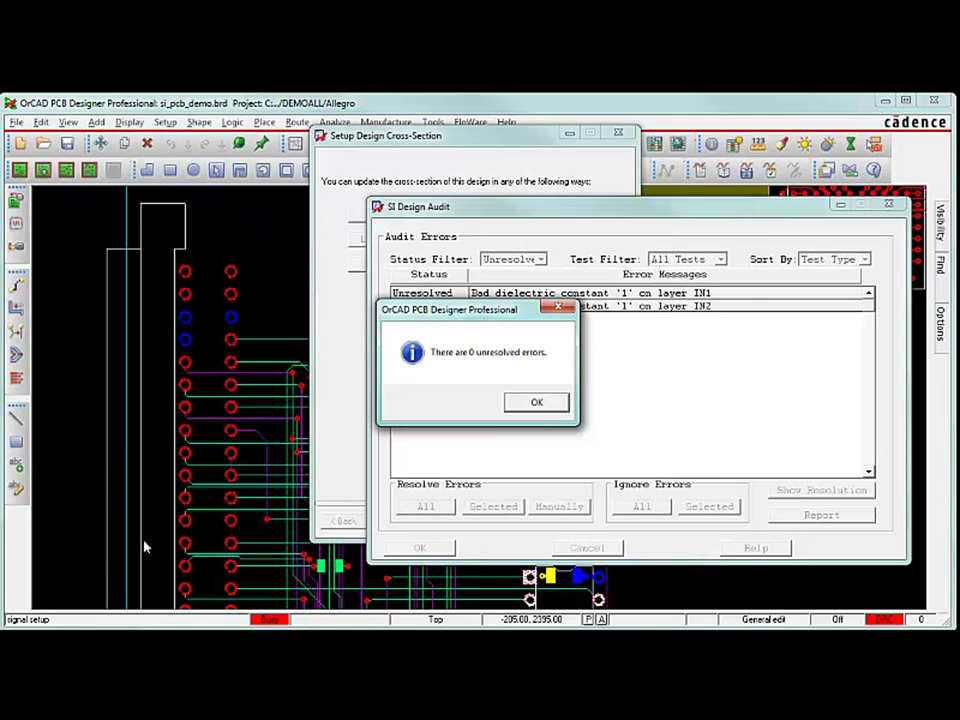
{"action": "left_click", "coordinate": [538, 403]}
{"action": "left_click", "coordinate": [432, 547]}
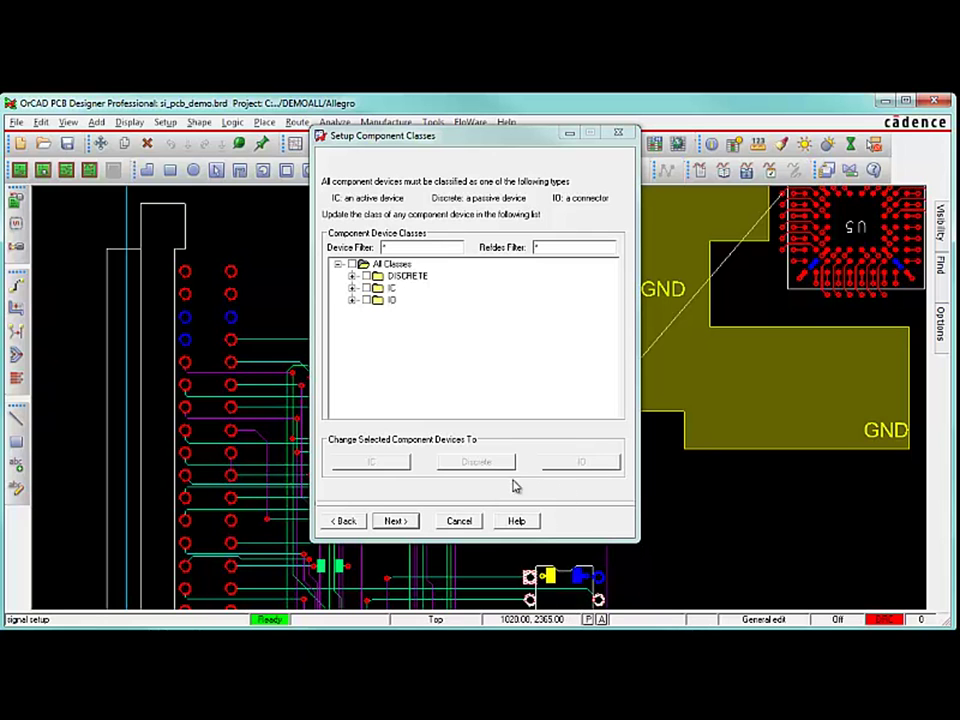
- Move the CONN64 64 device from the IO class into the IC class
{"action": "left_click", "coordinate": [352, 276]}
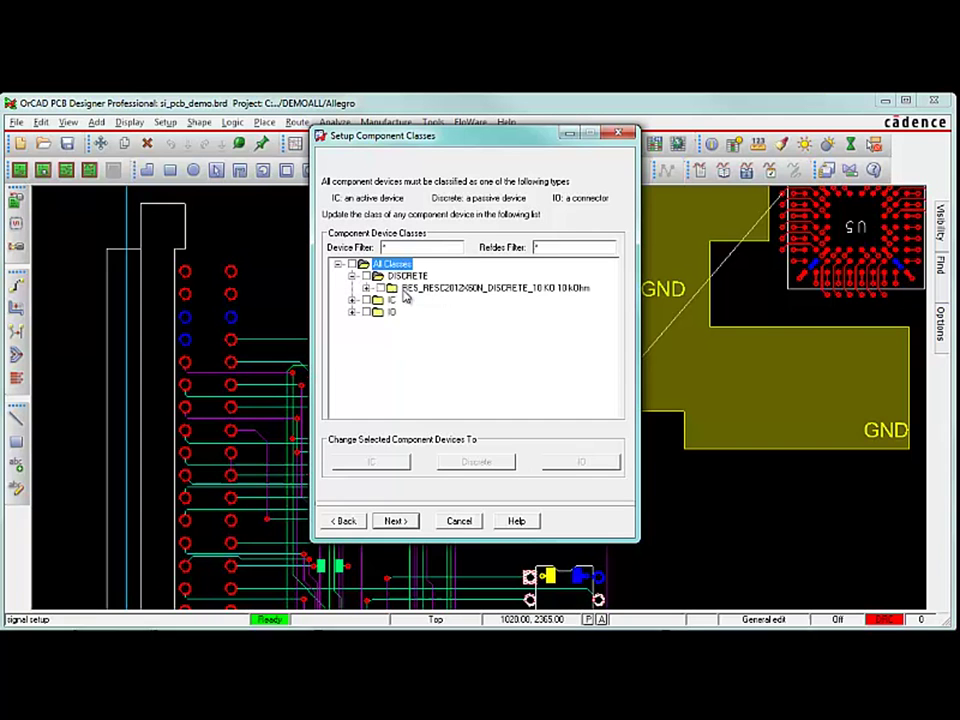
{"action": "left_click", "coordinate": [352, 276]}
{"action": "left_click", "coordinate": [352, 288]}
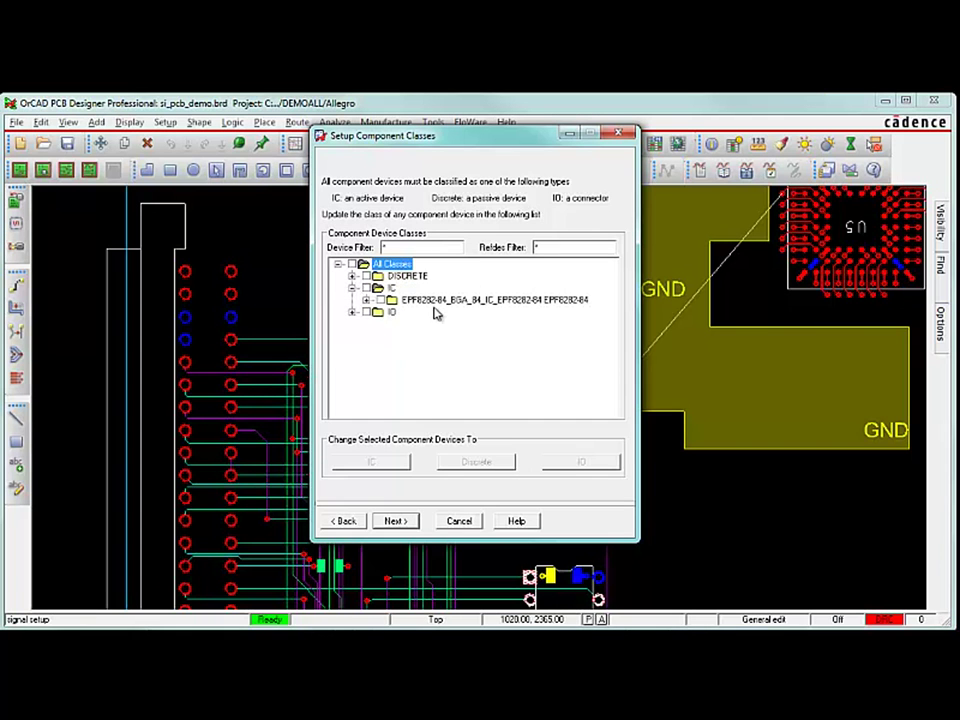
{"action": "left_click", "coordinate": [352, 288]}
{"action": "left_click", "coordinate": [352, 300]}
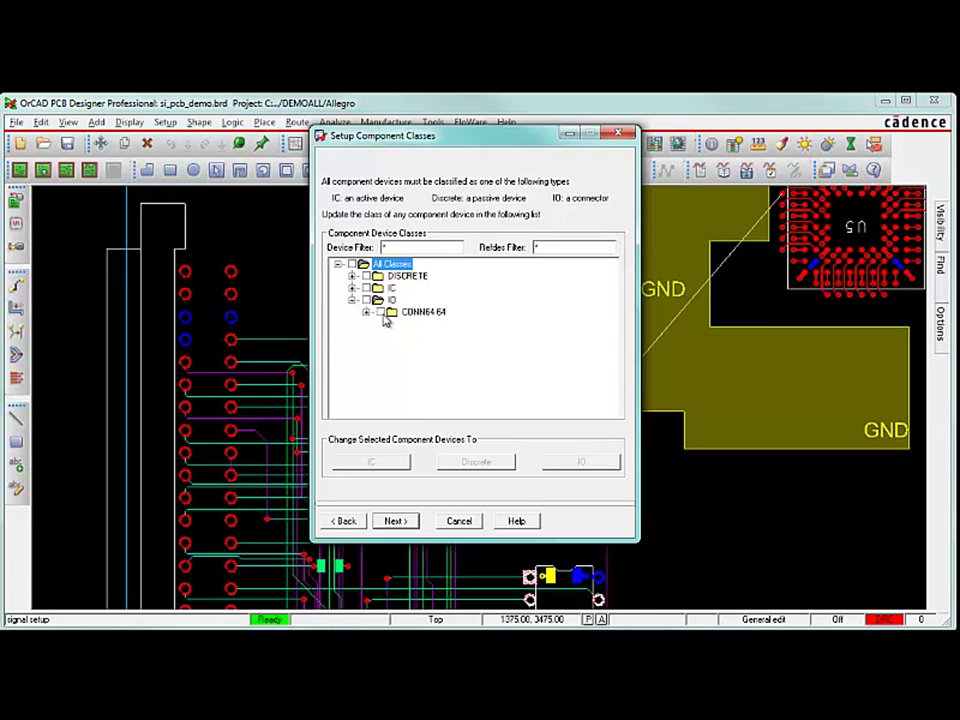
{"action": "left_click", "coordinate": [366, 299]}
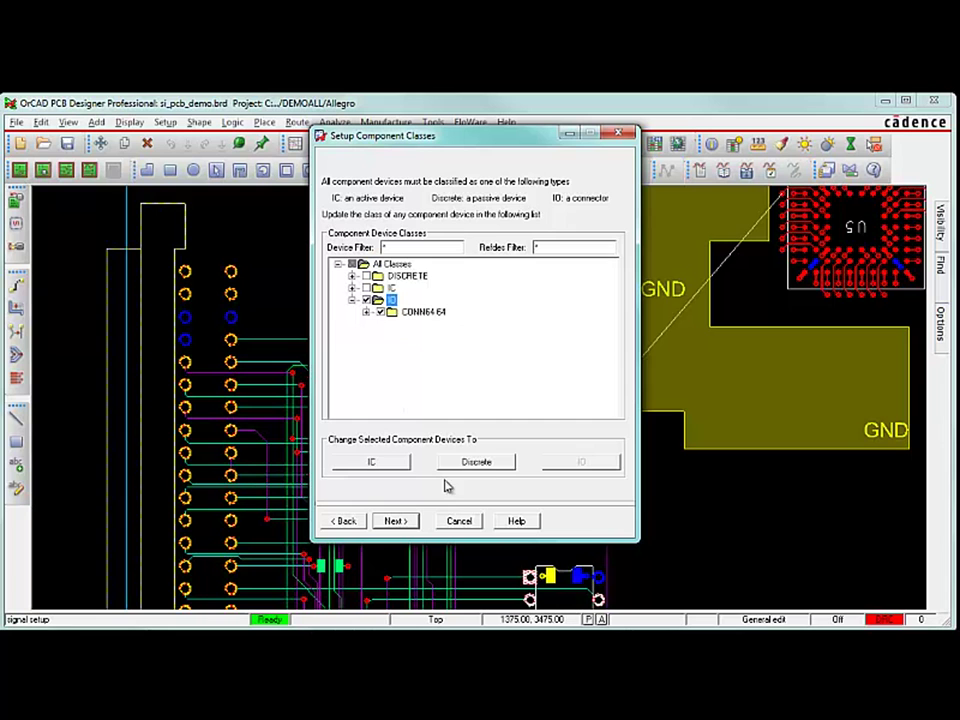
{"action": "left_click", "coordinate": [371, 464]}
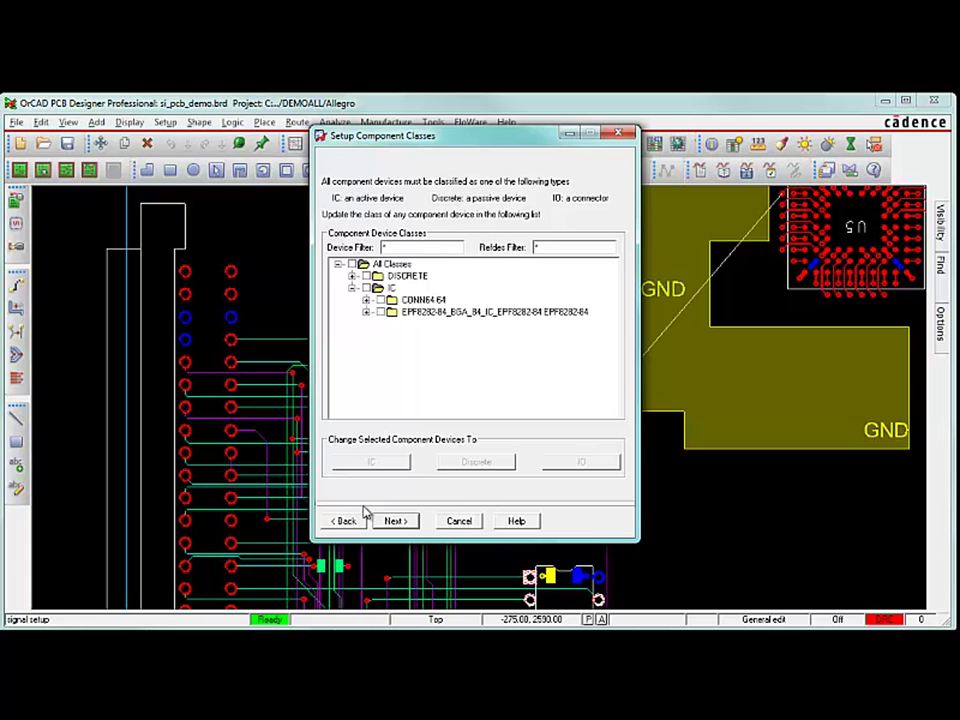
- Give resistor R5 the default model DEFAULT_RESISTOR_10000OHM_1_2, then select the BGA IC device
{"action": "left_click", "coordinate": [395, 521]}
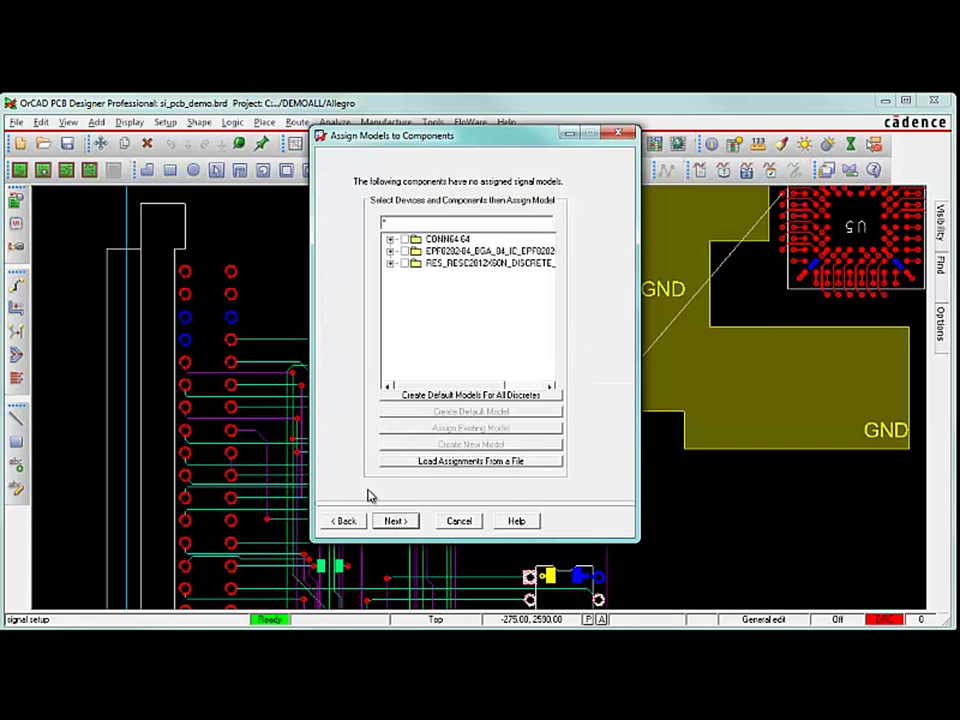
{"action": "left_click", "coordinate": [390, 263]}
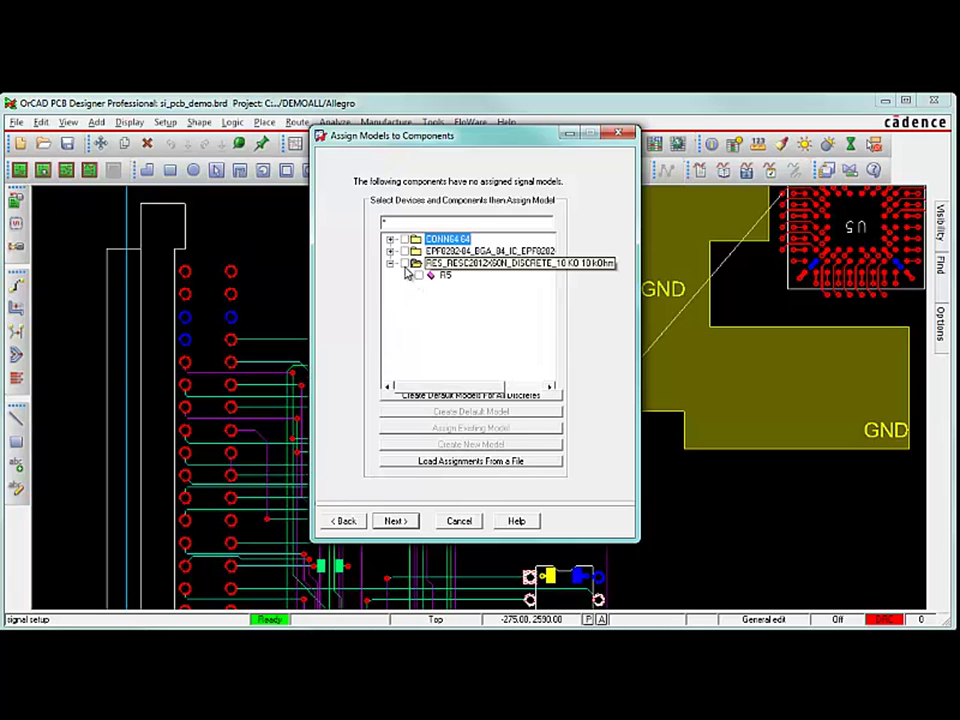
{"action": "left_click", "coordinate": [404, 263]}
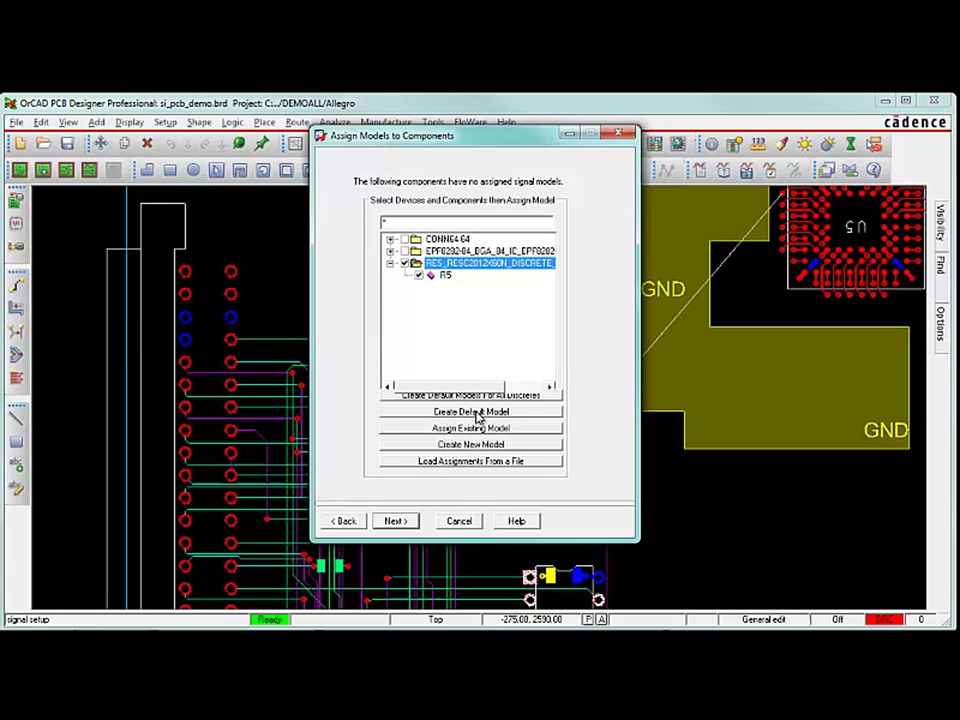
{"action": "left_click", "coordinate": [476, 412]}
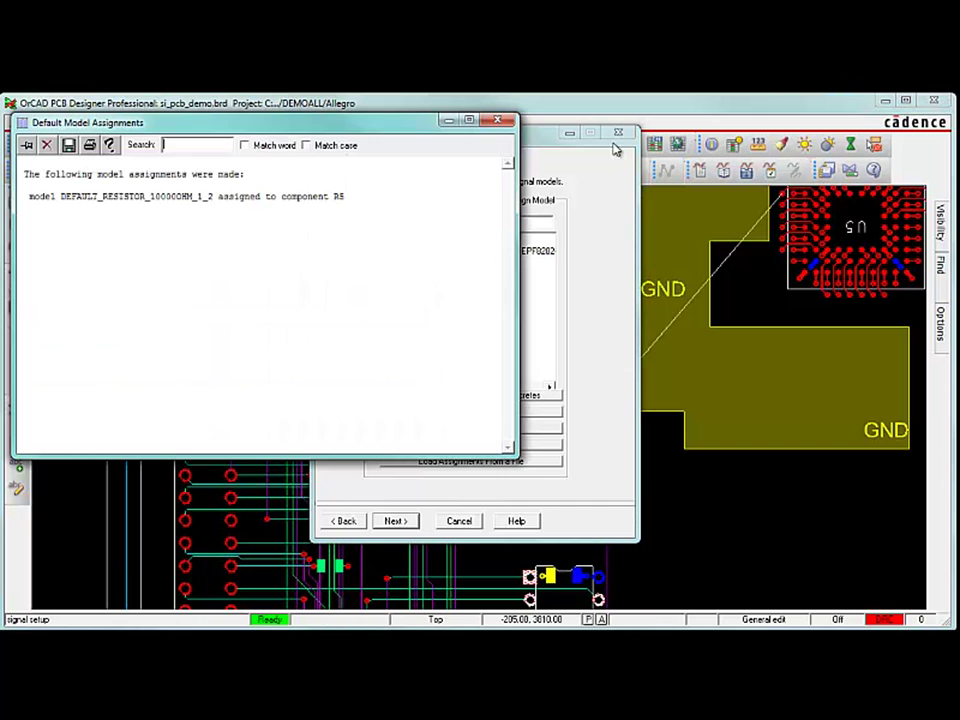
{"action": "left_click", "coordinate": [497, 121]}
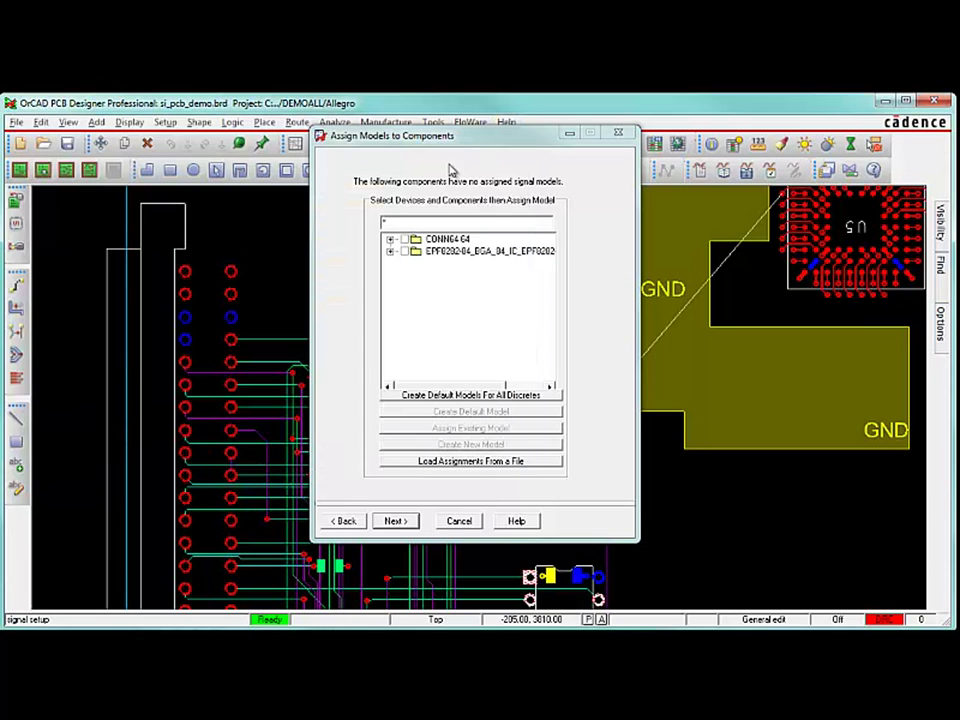
{"action": "left_click", "coordinate": [404, 252]}
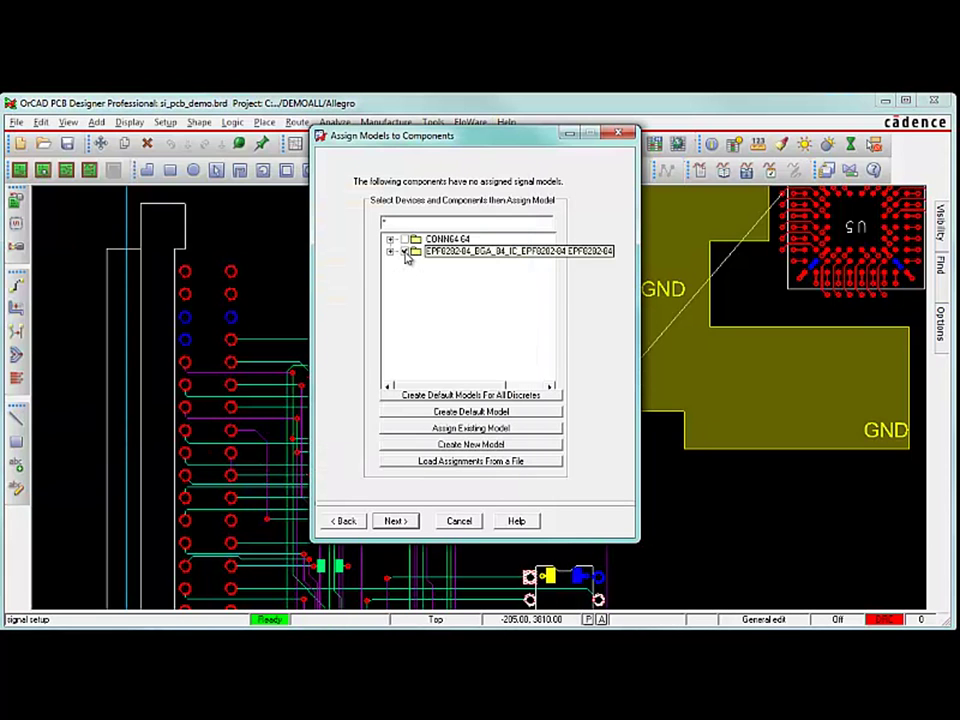
- Create model EPF8282-84_BGA_84_IC_EPF8282-84 for U5 with its input pins moved to bidirectional, replacing the old model
{"action": "left_click", "coordinate": [406, 254]}
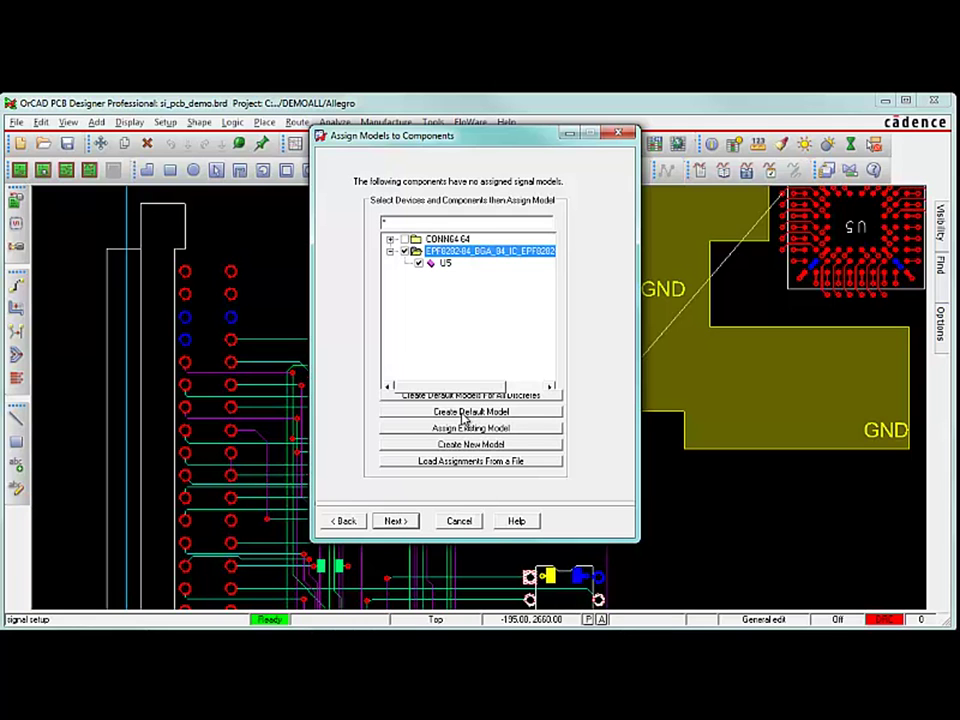
{"action": "left_click", "coordinate": [468, 444]}
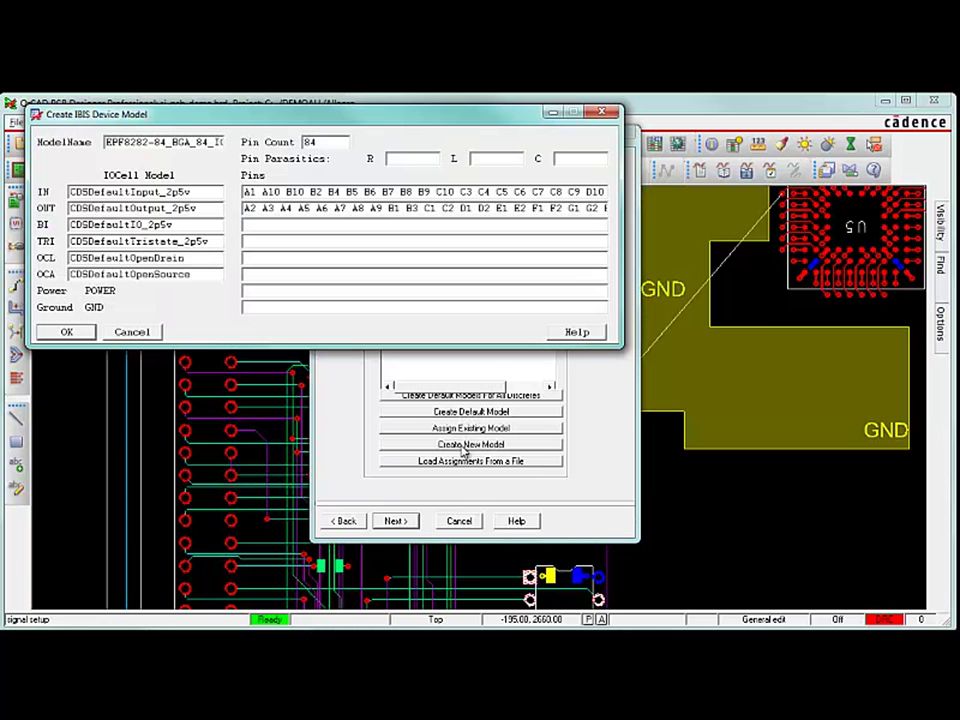
{"action": "triple_click", "coordinate": [295, 193]}
{"action": "key", "text": "ctrl+x"}
{"action": "left_click", "coordinate": [276, 226]}
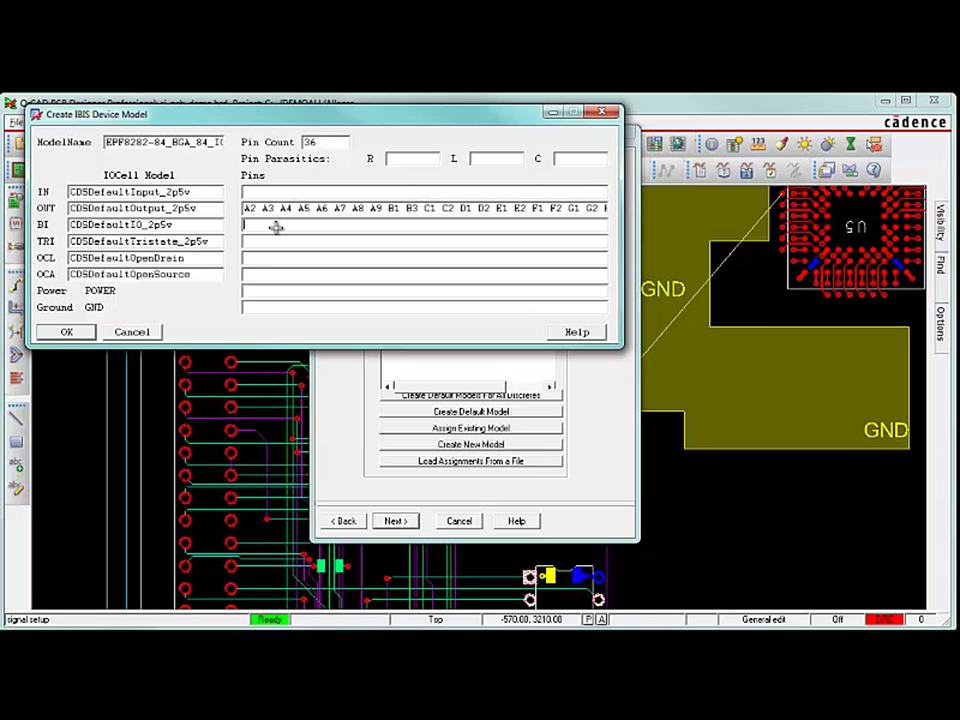
{"action": "key", "text": "ctrl+v"}
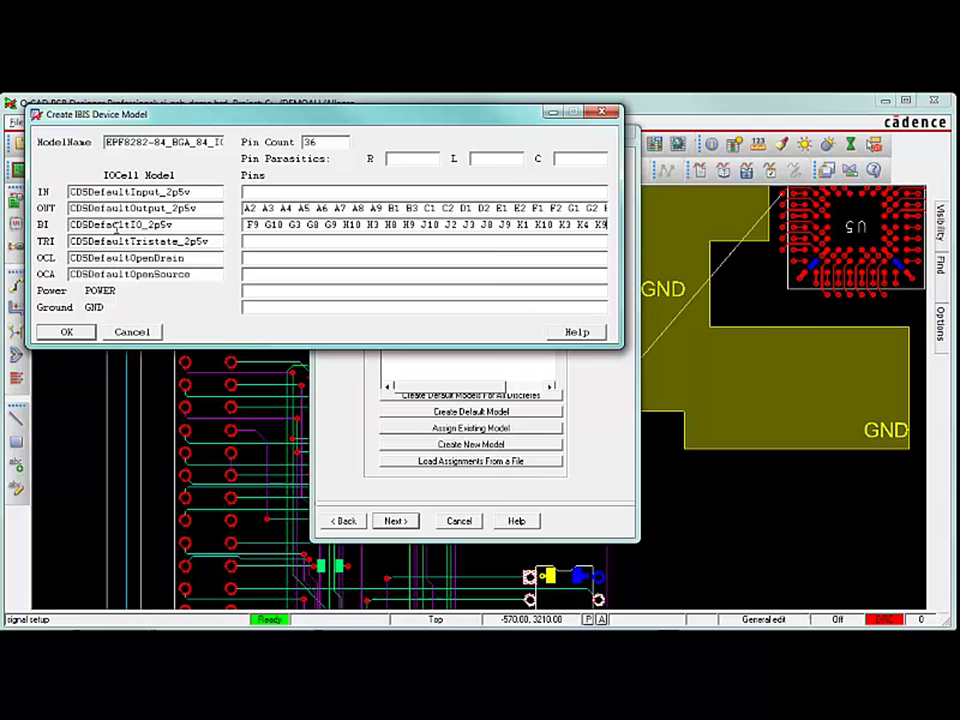
{"action": "left_click", "coordinate": [74, 338]}
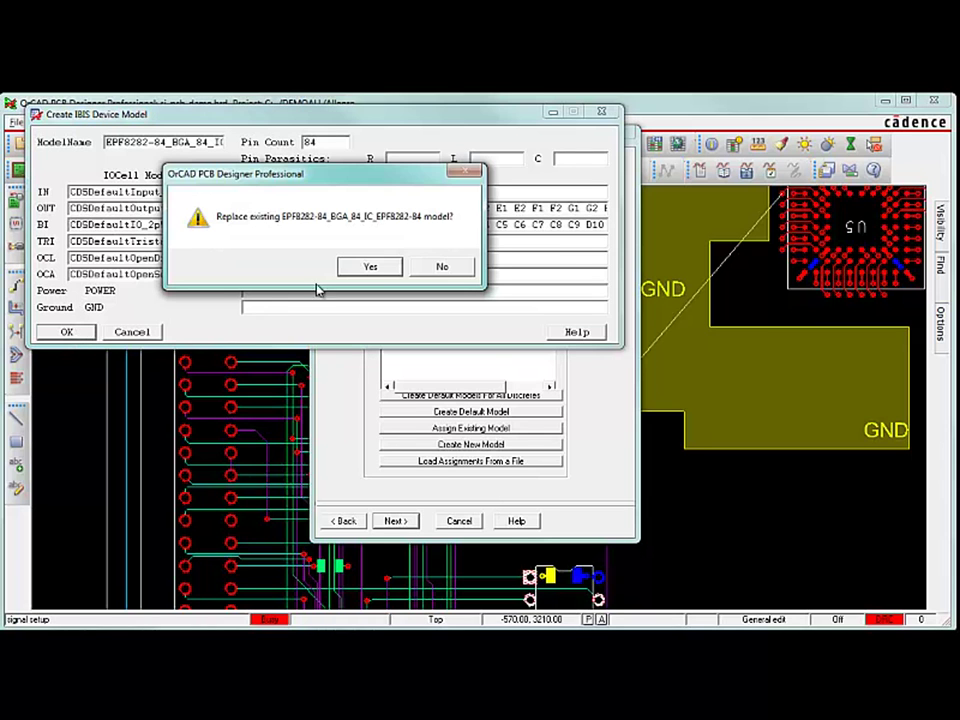
{"action": "left_click", "coordinate": [370, 268]}
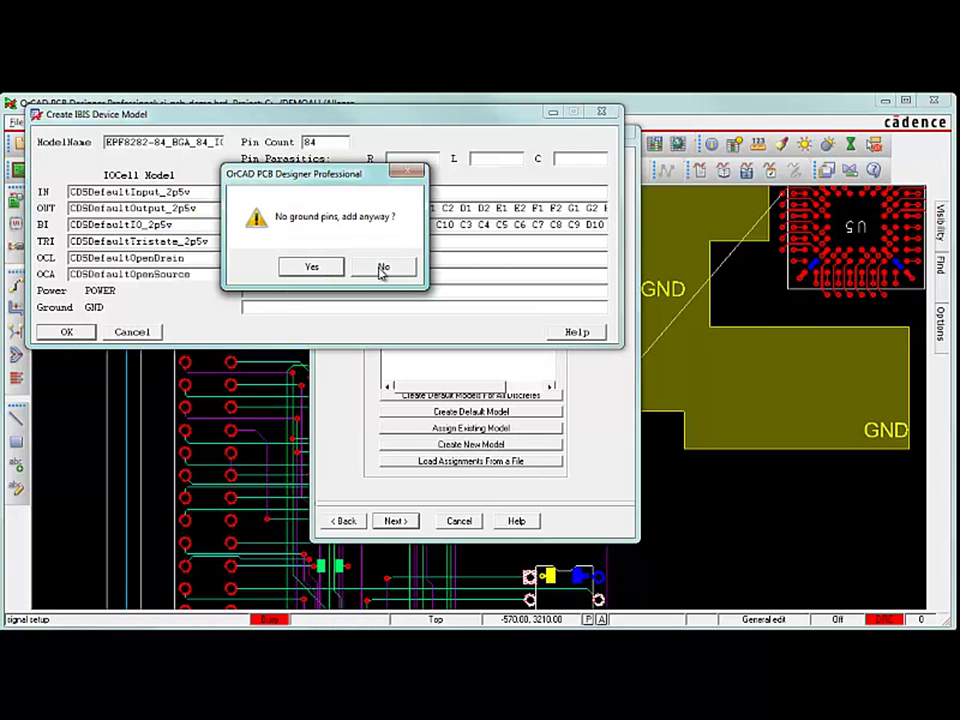
{"action": "left_click", "coordinate": [312, 268]}
{"action": "left_click", "coordinate": [312, 268]}
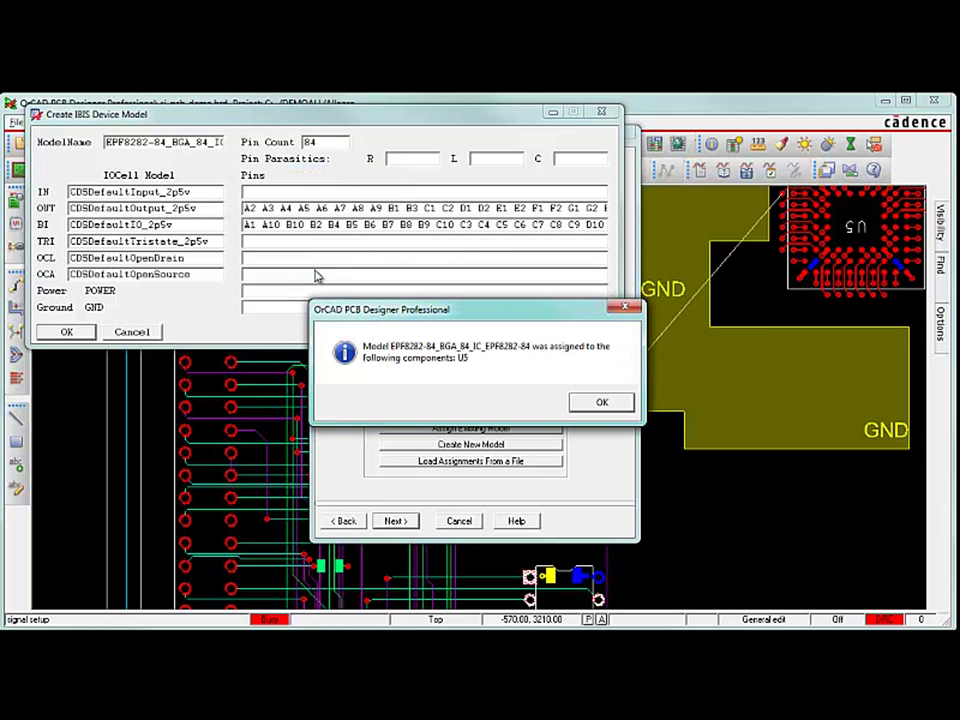
- Create a CONN64 model for J1 with all 64 pins bidirectional, replacing the existing one
{"action": "left_click", "coordinate": [606, 406]}
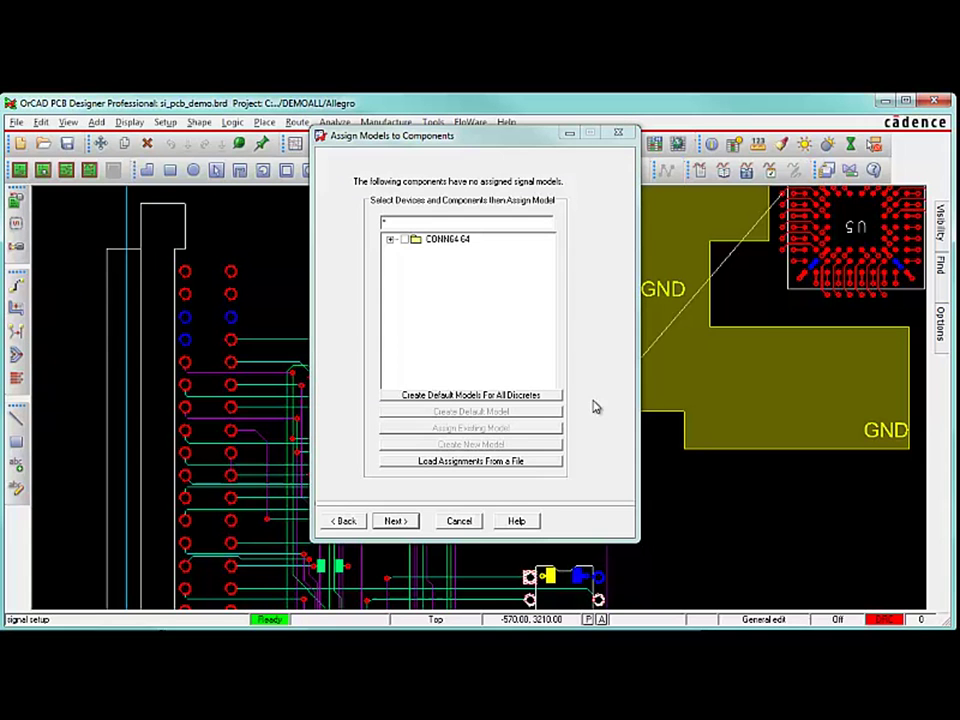
{"action": "left_click", "coordinate": [390, 242]}
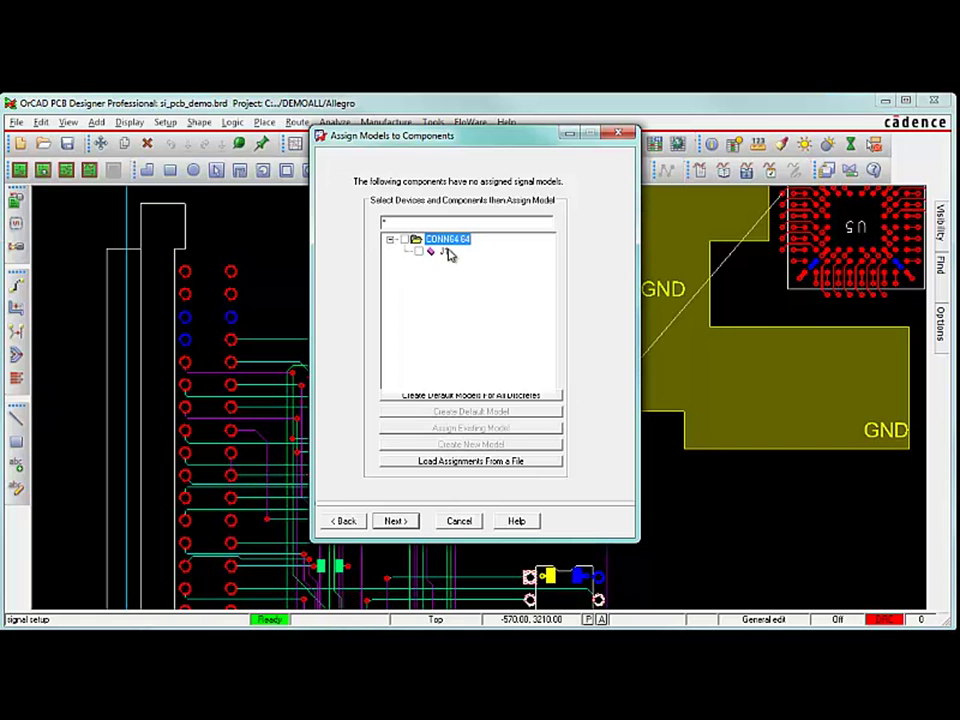
{"action": "left_click", "coordinate": [405, 239]}
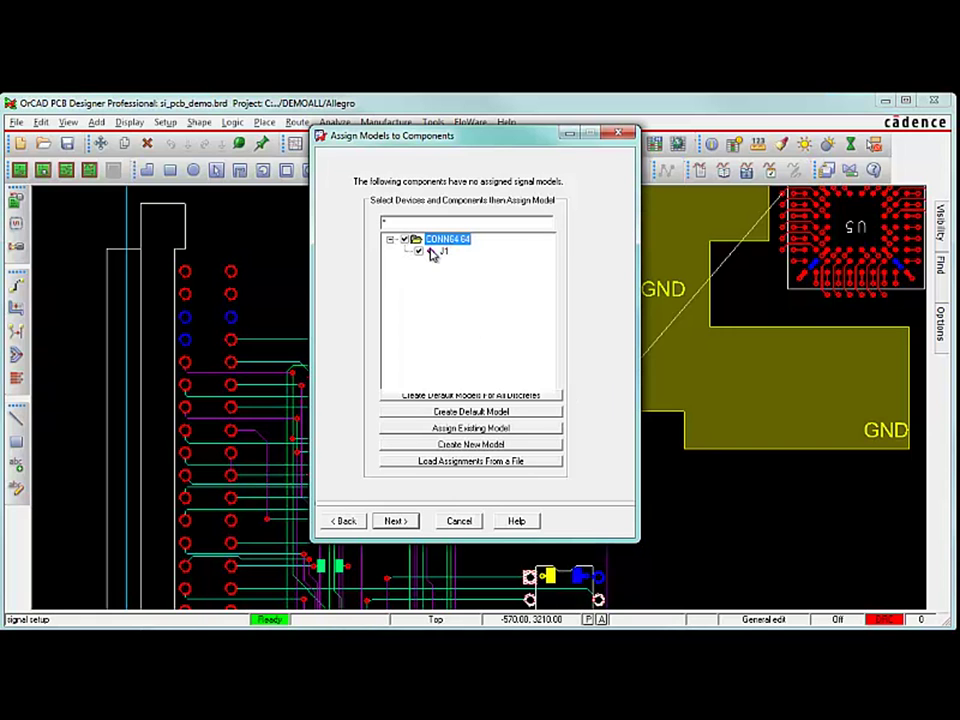
{"action": "left_click", "coordinate": [471, 444]}
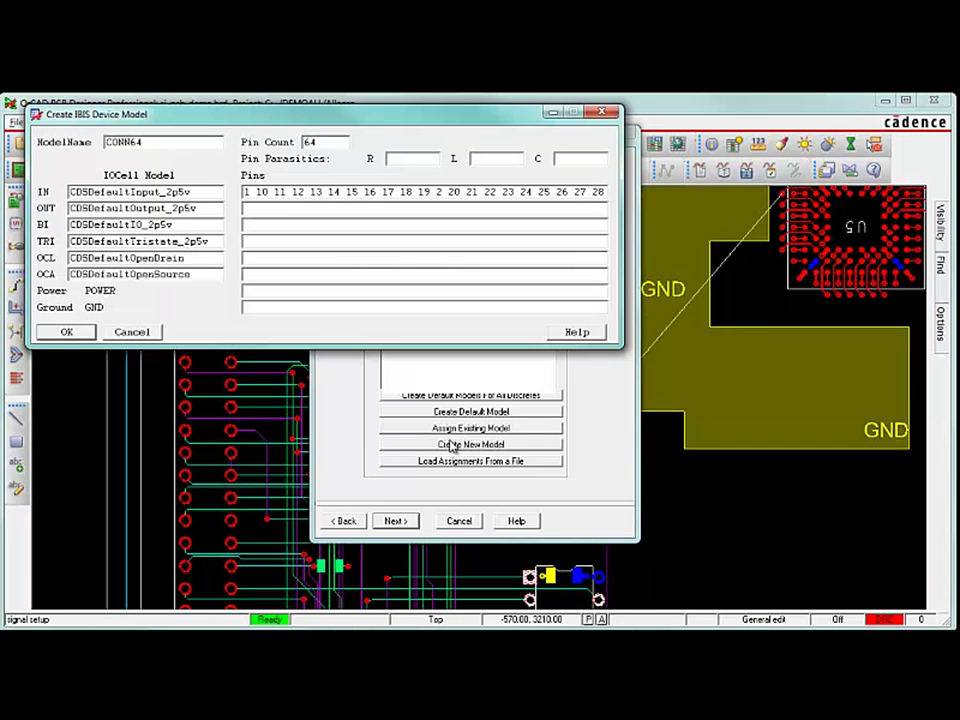
{"action": "triple_click", "coordinate": [304, 195]}
{"action": "key", "text": "ctrl+x"}
{"action": "left_click", "coordinate": [277, 227]}
{"action": "key", "text": "ctrl+v"}
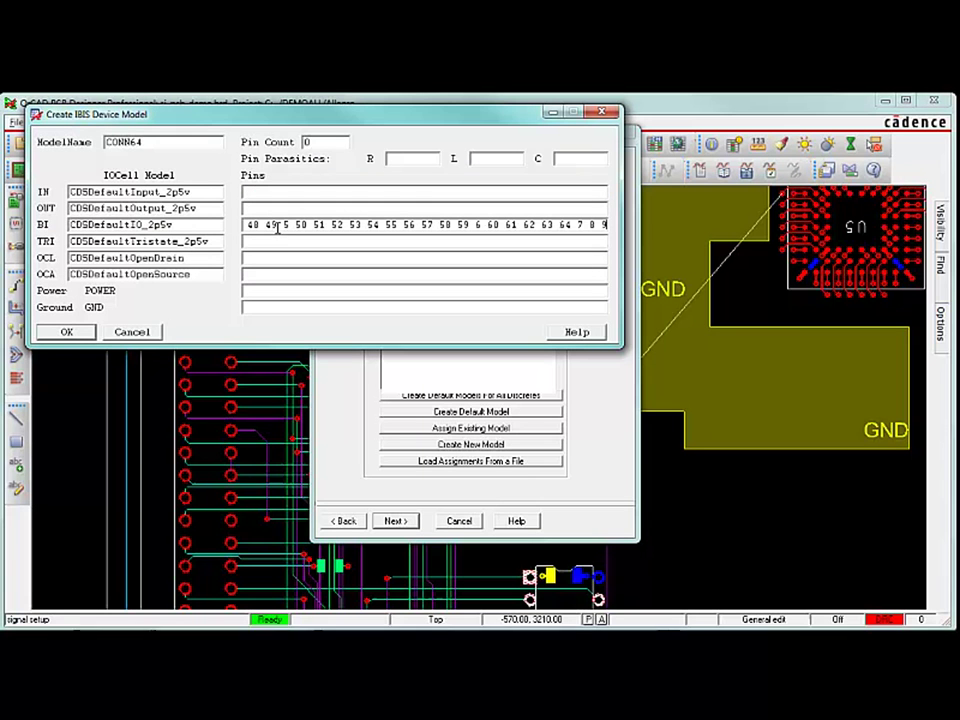
{"action": "left_click", "coordinate": [78, 334]}
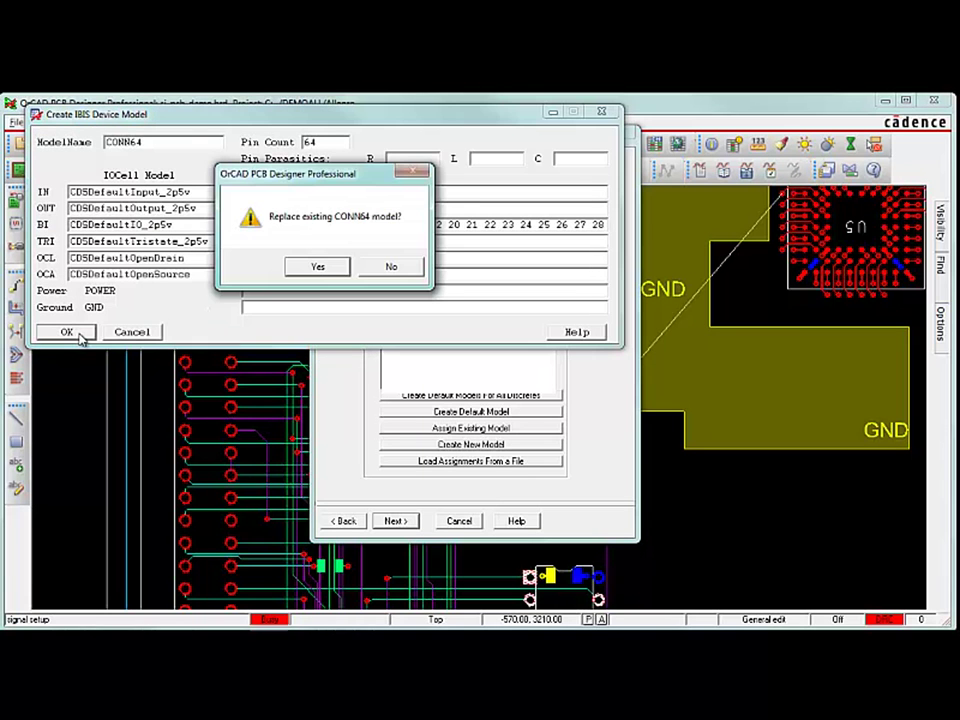
{"action": "left_click", "coordinate": [317, 268]}
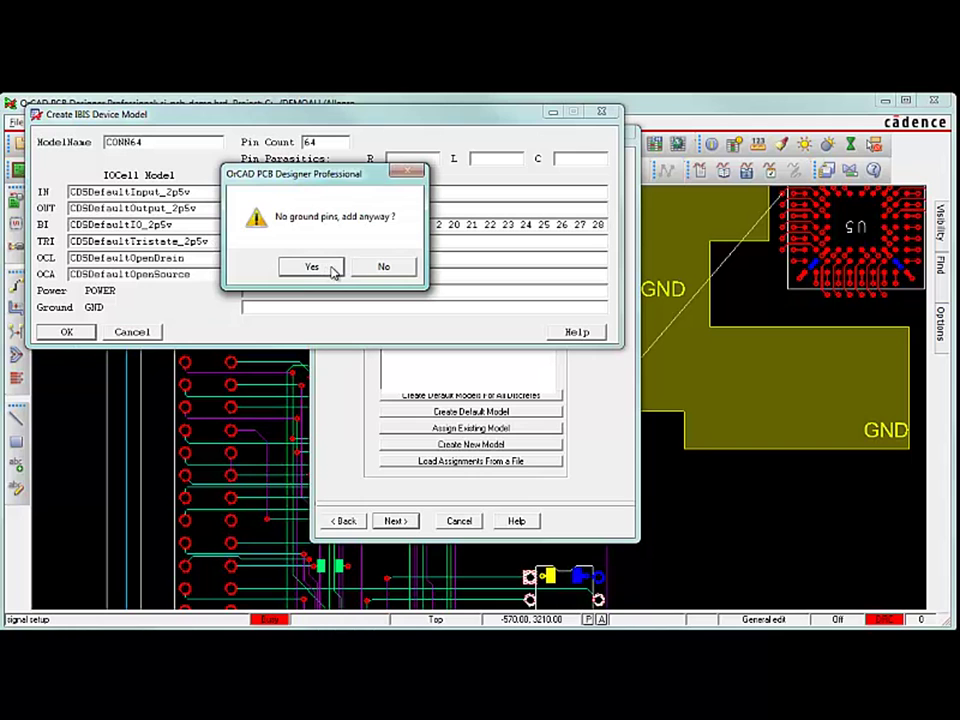
{"action": "left_click", "coordinate": [318, 270]}
{"action": "left_click", "coordinate": [318, 270]}
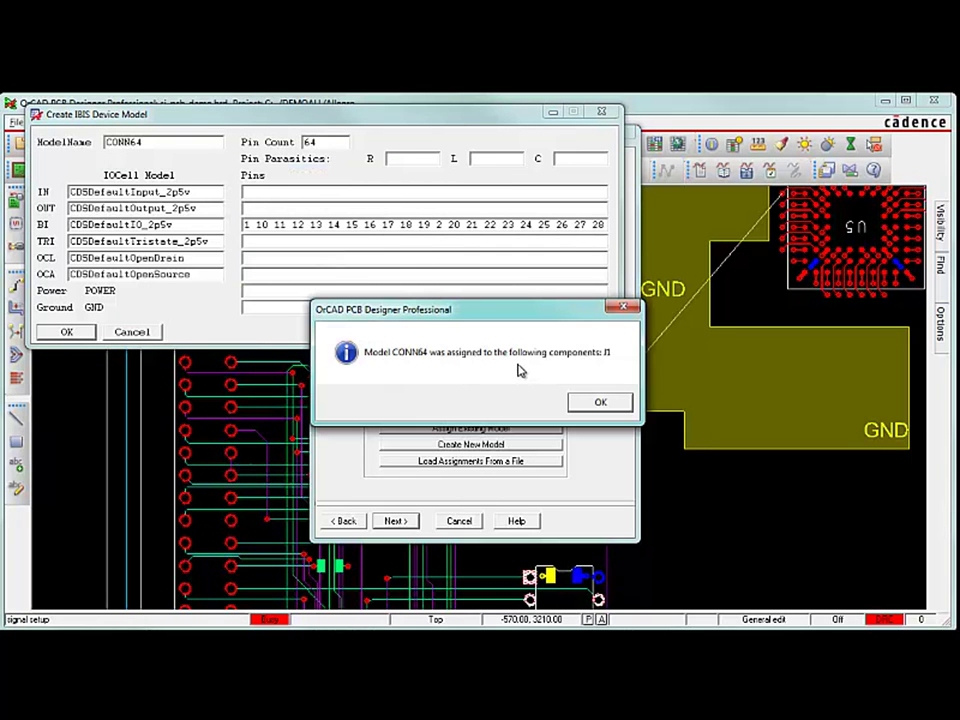
{"action": "left_click", "coordinate": [600, 402]}
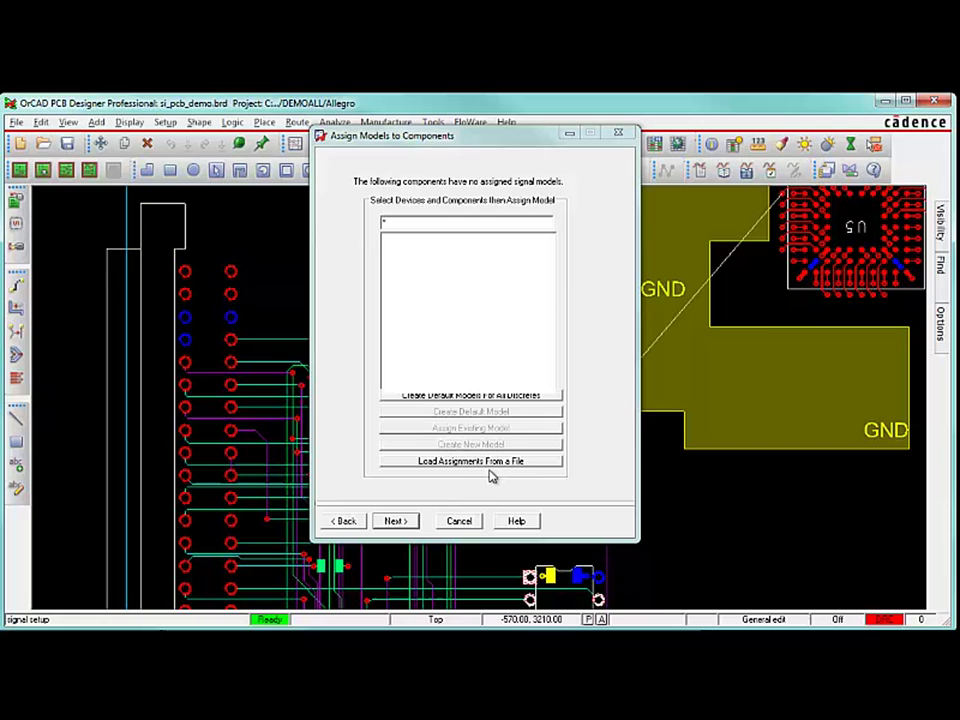
- Skip past Diff Pairs and SI Simulations, ignore all six audit errors, and finish the setup
{"action": "left_click", "coordinate": [399, 527]}
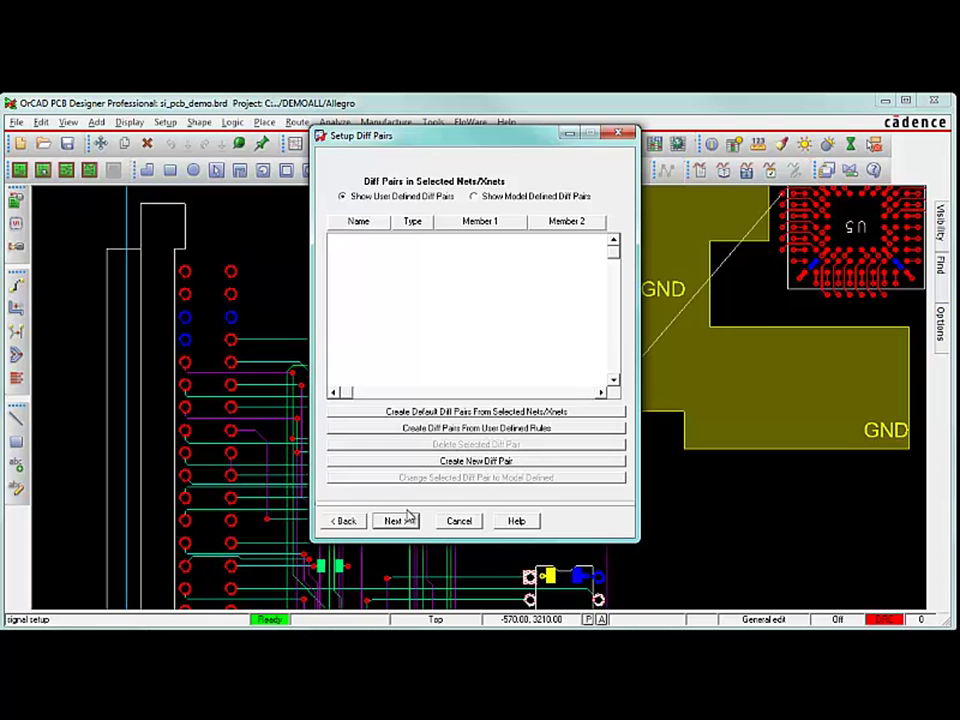
{"action": "left_click", "coordinate": [396, 522]}
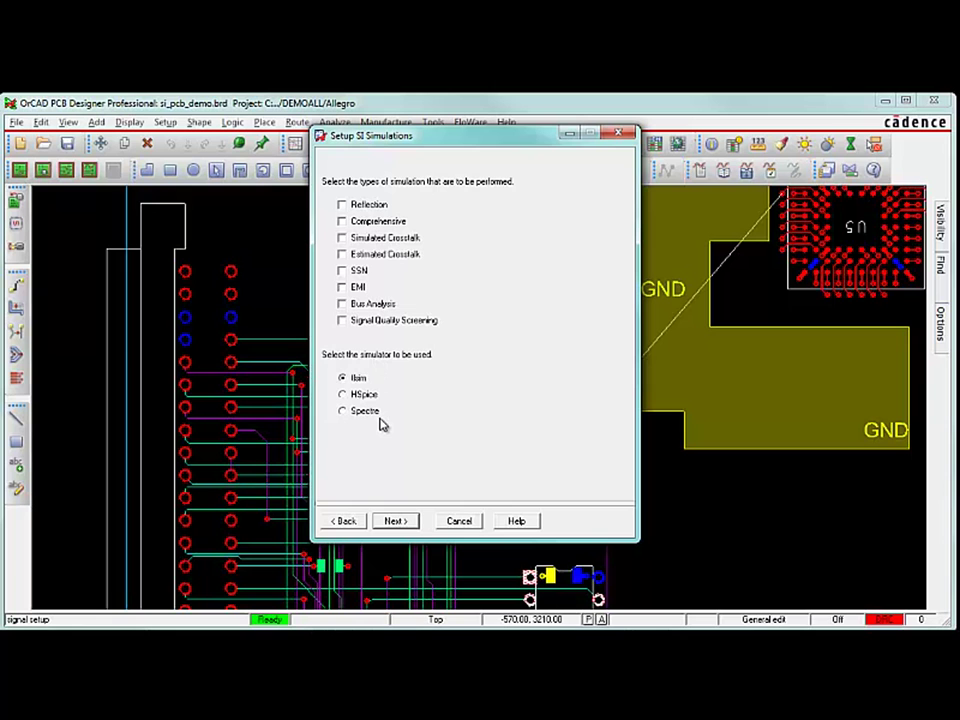
{"action": "left_click", "coordinate": [396, 522]}
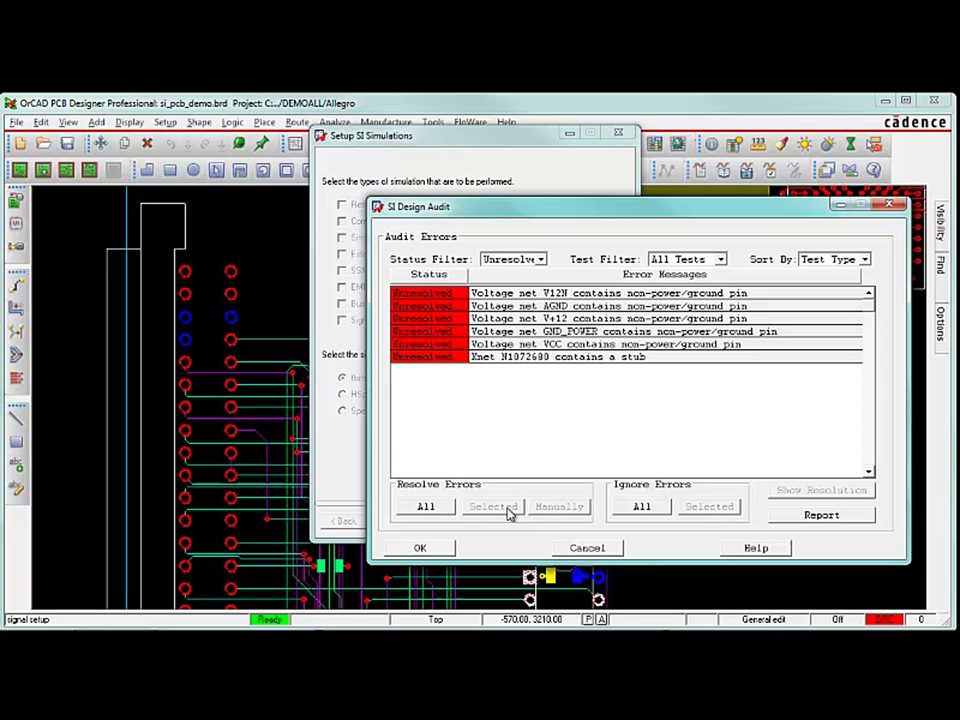
{"action": "left_click", "coordinate": [645, 507]}
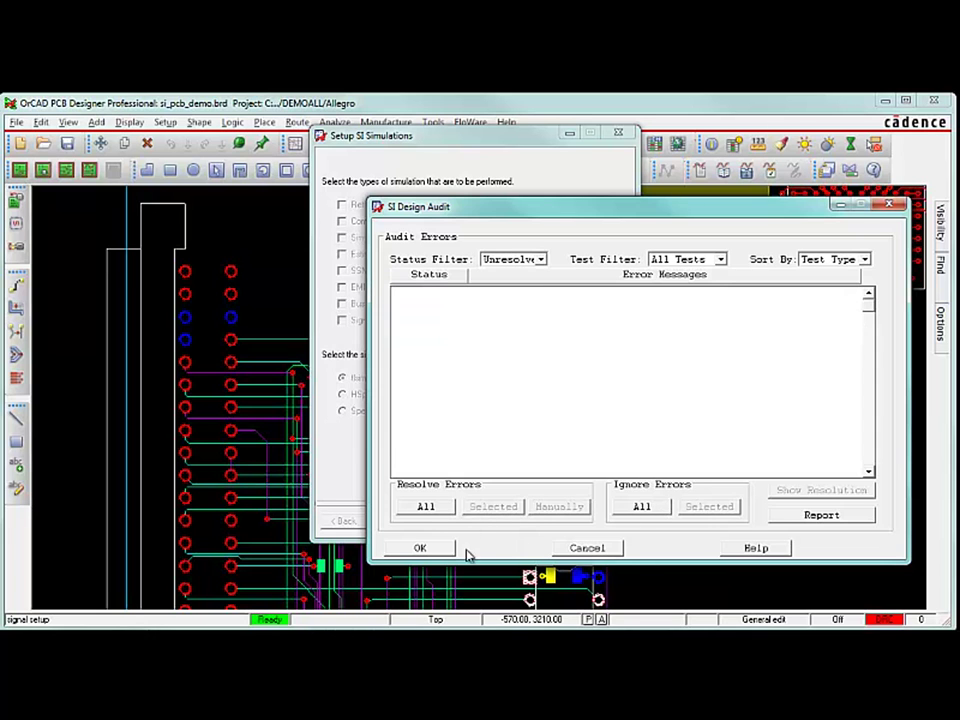
{"action": "left_click", "coordinate": [424, 548]}
{"action": "left_click", "coordinate": [397, 523]}
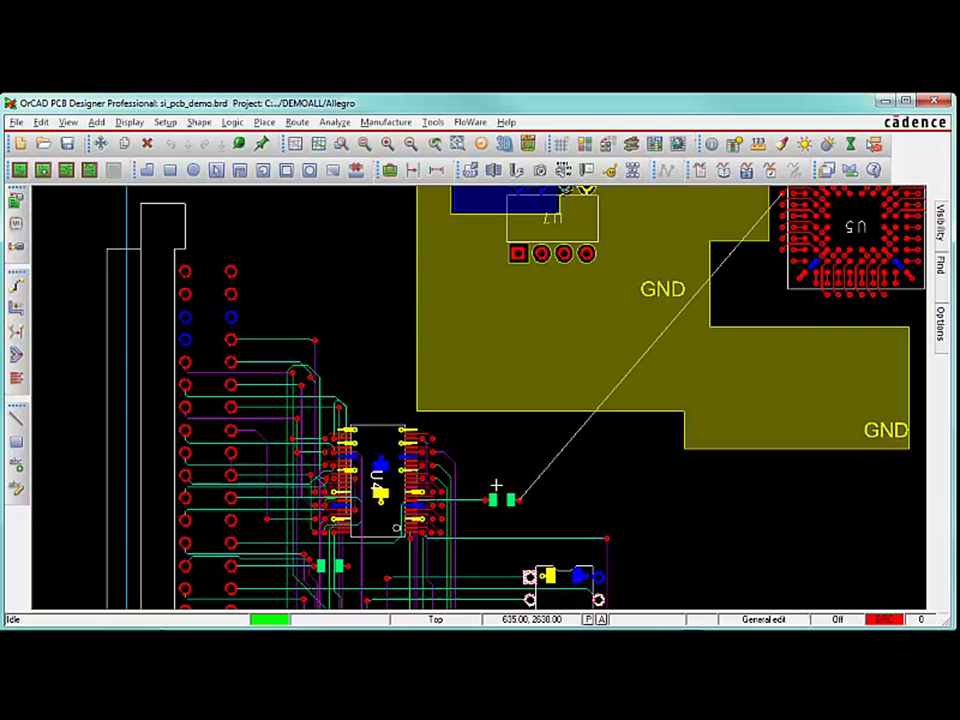
- Extract the MCLK net with routed interconnect included and scheduled, and view it in SigXplorer
{"action": "left_click", "coordinate": [433, 123]}
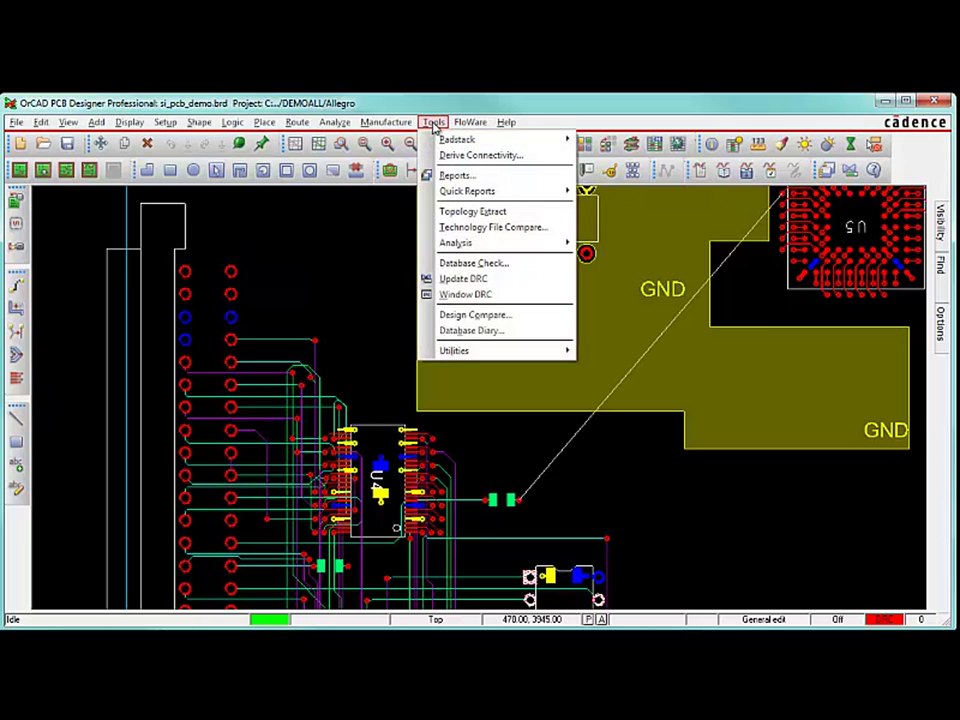
{"action": "left_click", "coordinate": [482, 214]}
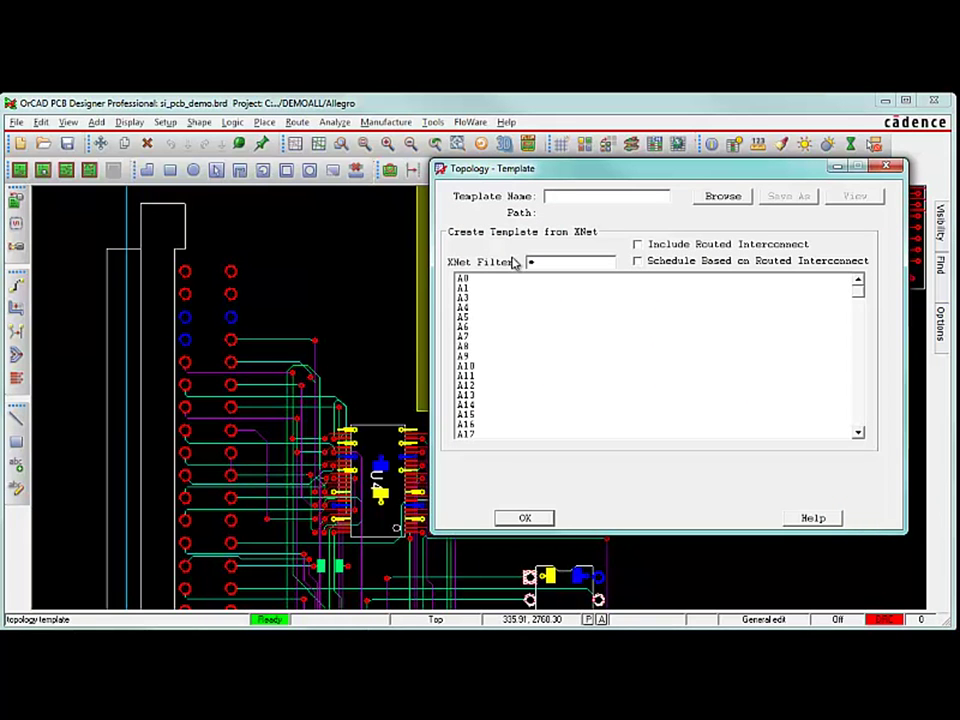
{"action": "left_click_drag", "start_coordinate": [519, 177], "coordinate": [582, 169]}
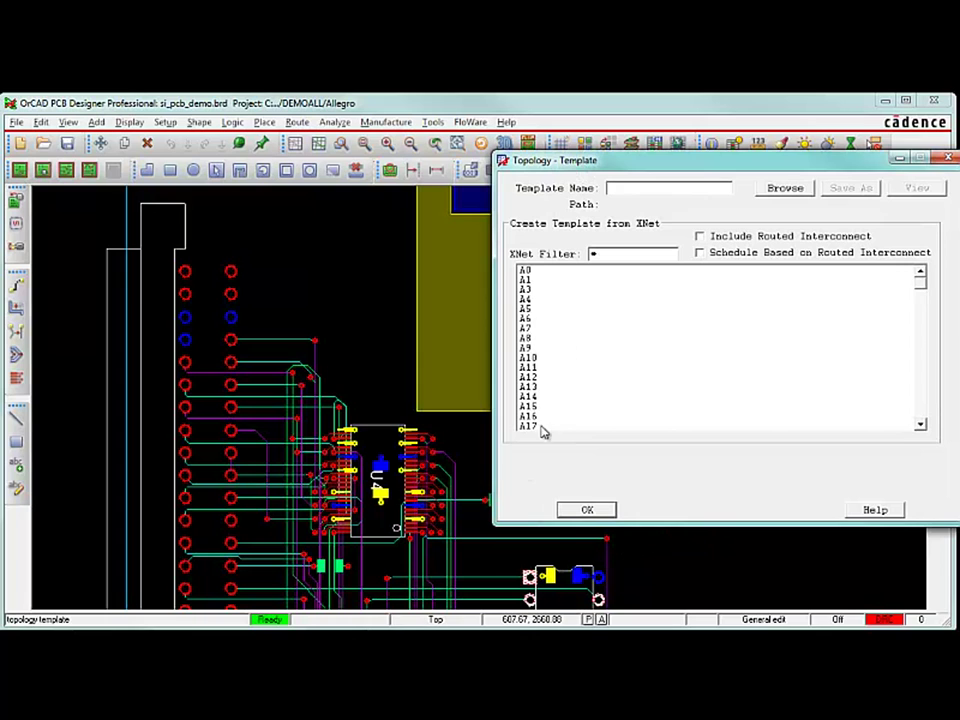
{"action": "left_click", "coordinate": [468, 498]}
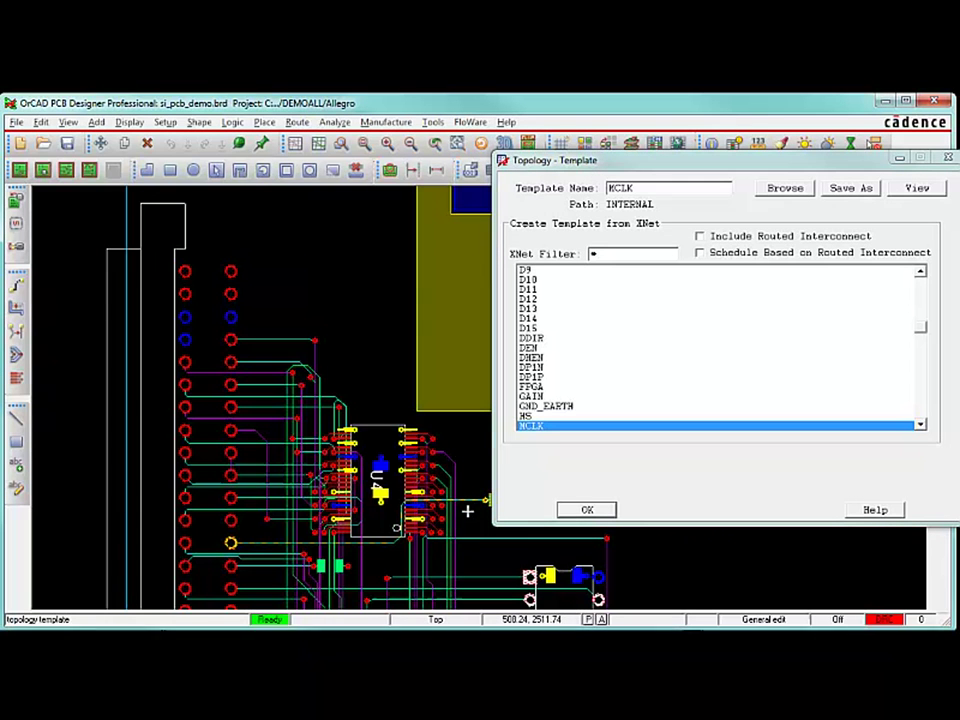
{"action": "left_click", "coordinate": [700, 237]}
{"action": "left_click", "coordinate": [702, 253]}
{"action": "left_click", "coordinate": [910, 187]}
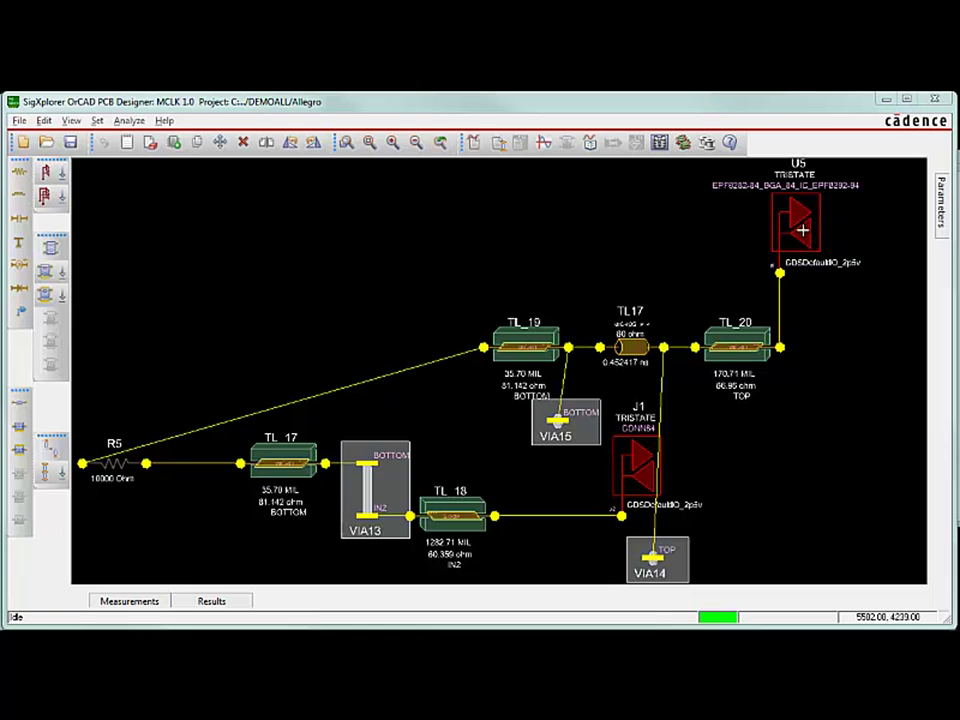
- Set the U5 driver's stimulus to Pulse
{"action": "left_click", "coordinate": [802, 229]}
{"action": "right_click", "coordinate": [802, 229]}
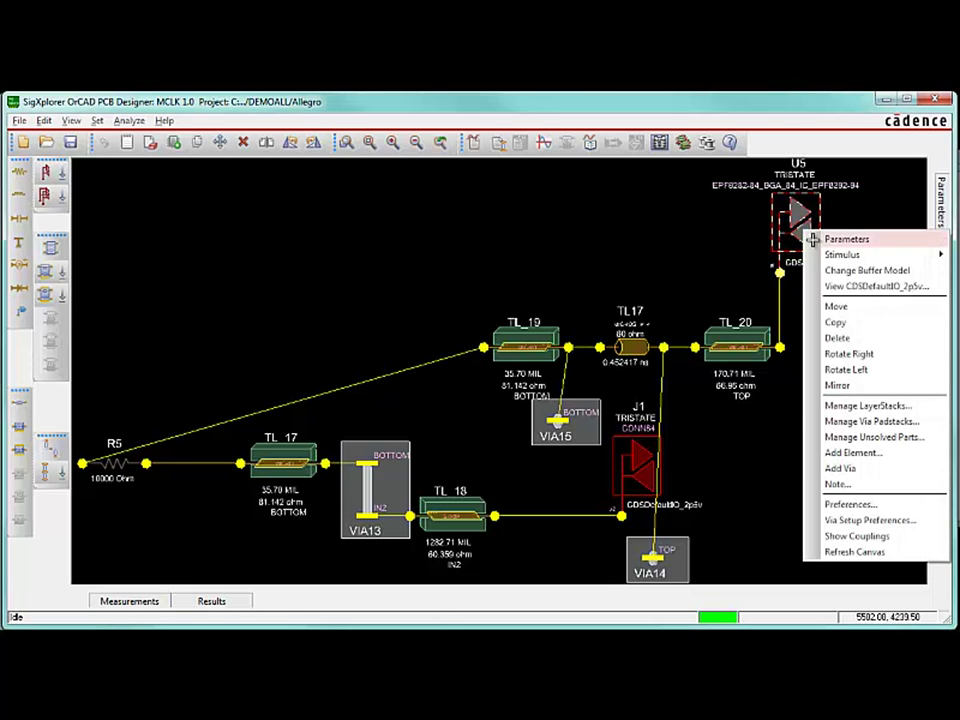
{"action": "mouse_move", "coordinate": [850, 257]}
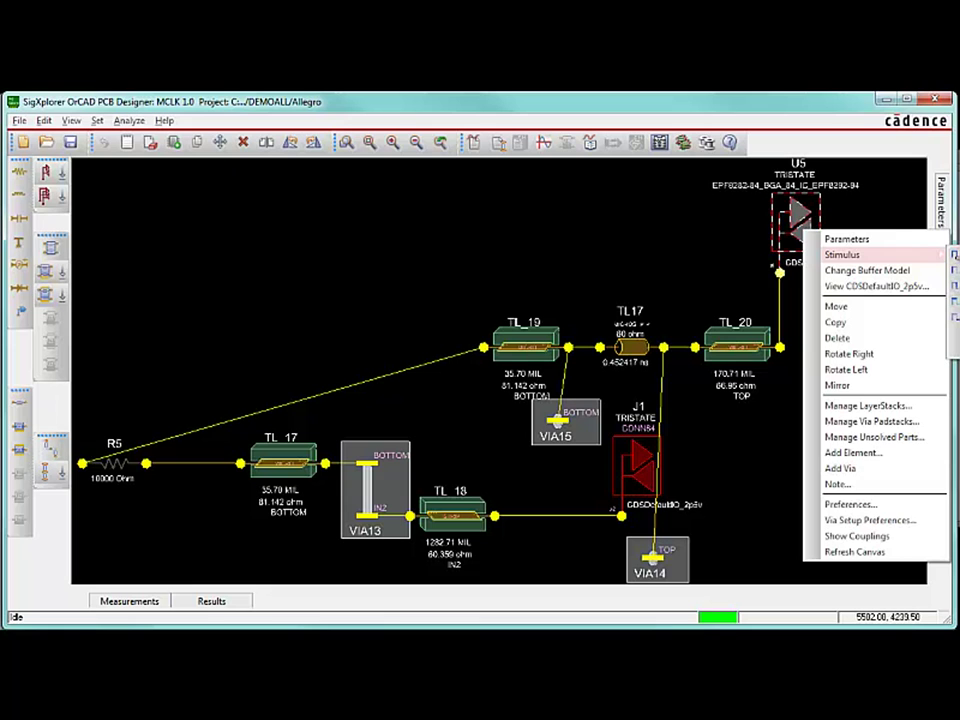
{"action": "left_click", "coordinate": [953, 257]}
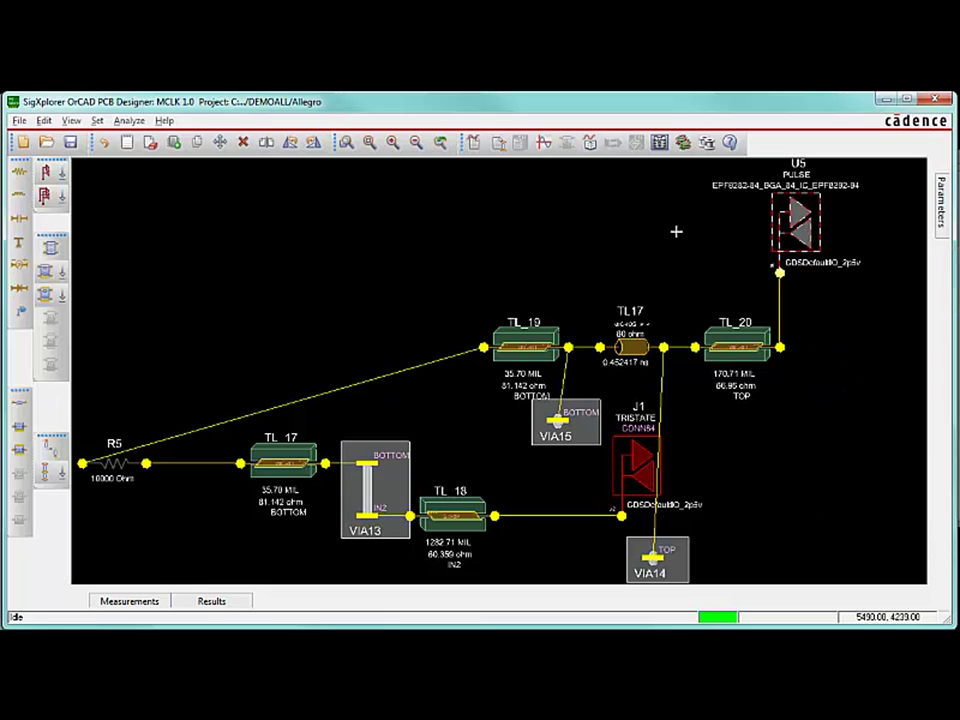
- Simulate the MCLK net and recolour the cyan J1 52i waveform black in SigWave
{"action": "left_click", "coordinate": [543, 145]}
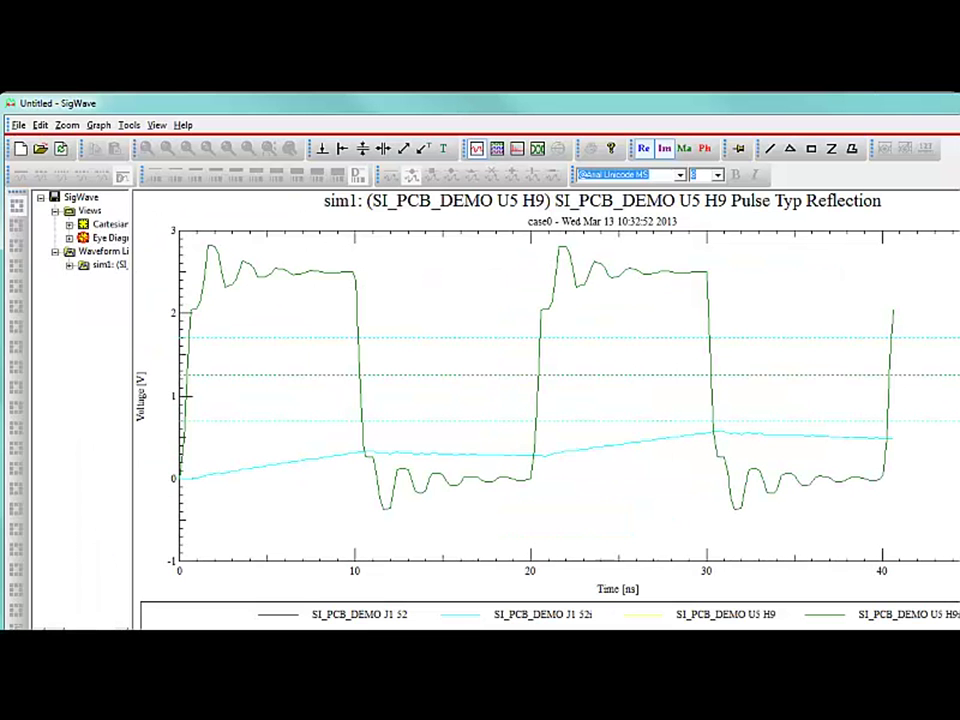
{"action": "mouse_move", "coordinate": [955, 625]}
{"action": "left_mouse_down"}
{"action": "mouse_move", "coordinate": [926, 561]}
{"action": "mouse_move", "coordinate": [943, 625]}
{"action": "mouse_move", "coordinate": [950, 617]}
{"action": "left_mouse_up"}
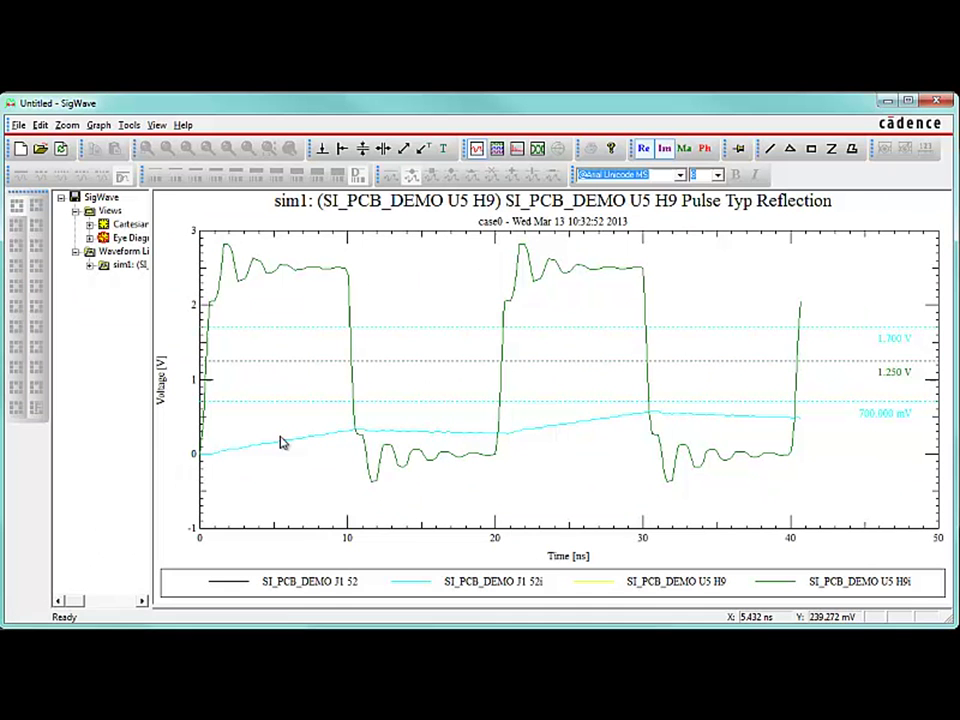
{"action": "left_click", "coordinate": [311, 438]}
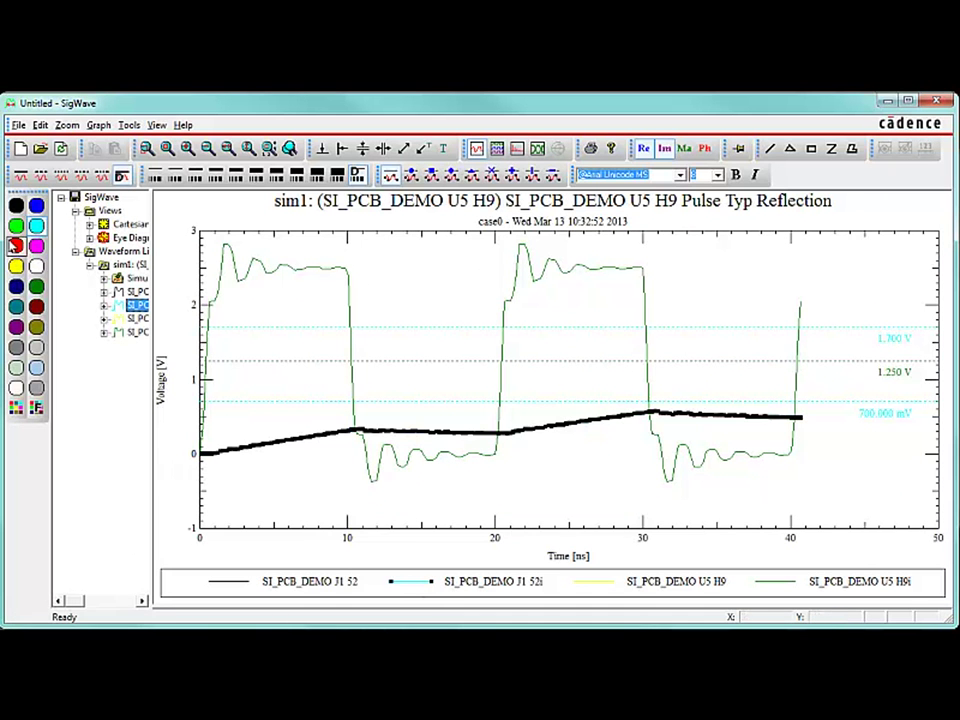
{"action": "left_click", "coordinate": [16, 205]}
{"action": "left_click", "coordinate": [392, 302]}
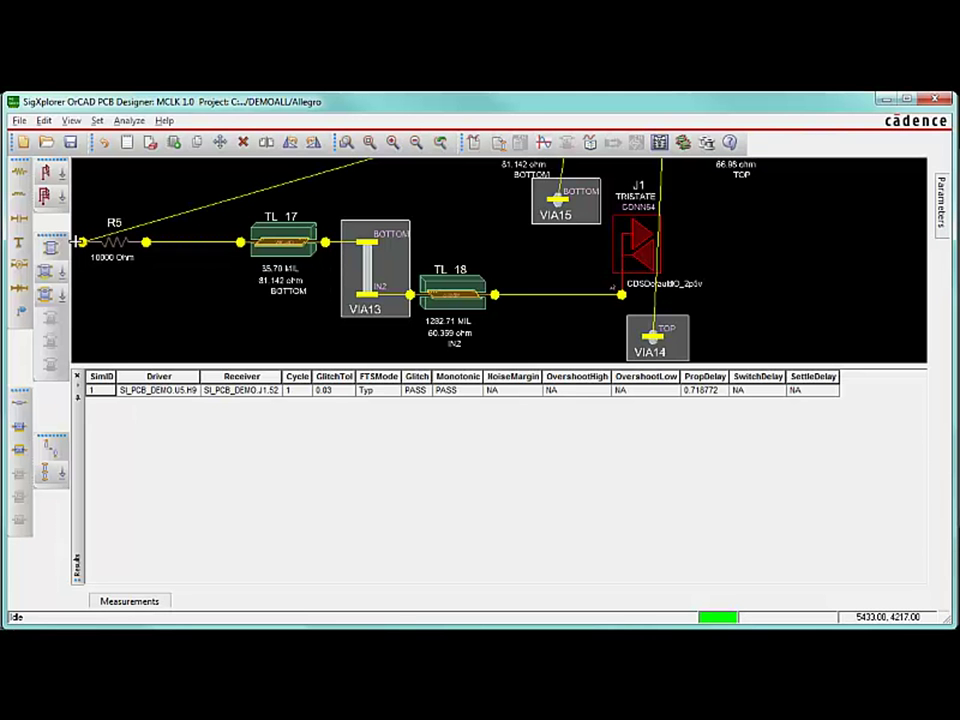
- Change R5's resistance from 10000 to 50 in Parameters and rerun the simulation
{"action": "left_click", "coordinate": [112, 245]}
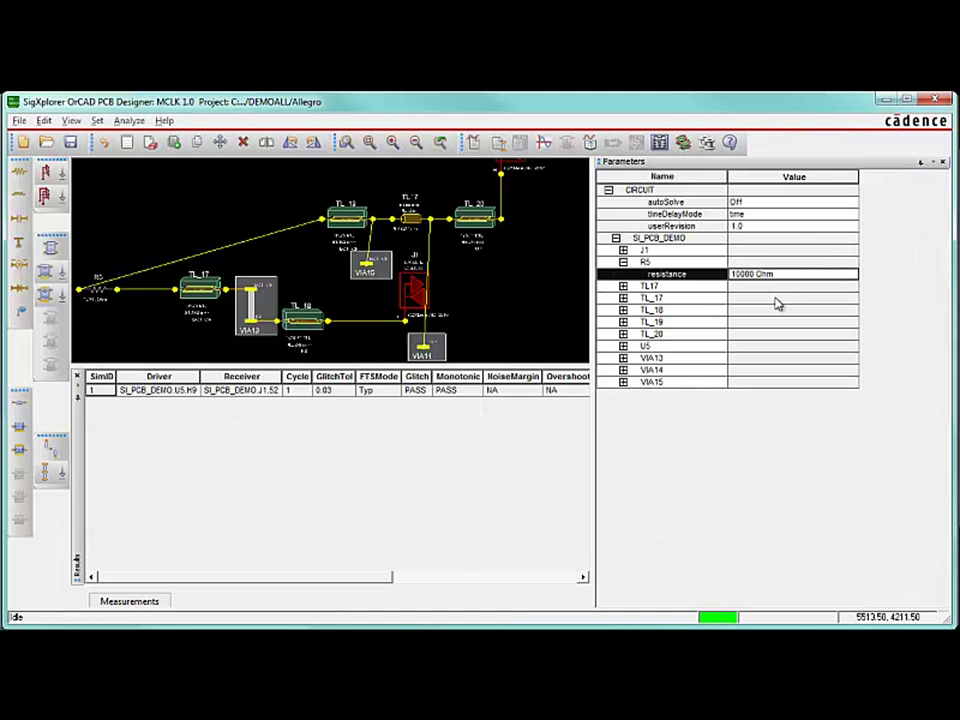
{"action": "left_click", "coordinate": [754, 275]}
{"action": "double_click", "coordinate": [748, 274]}
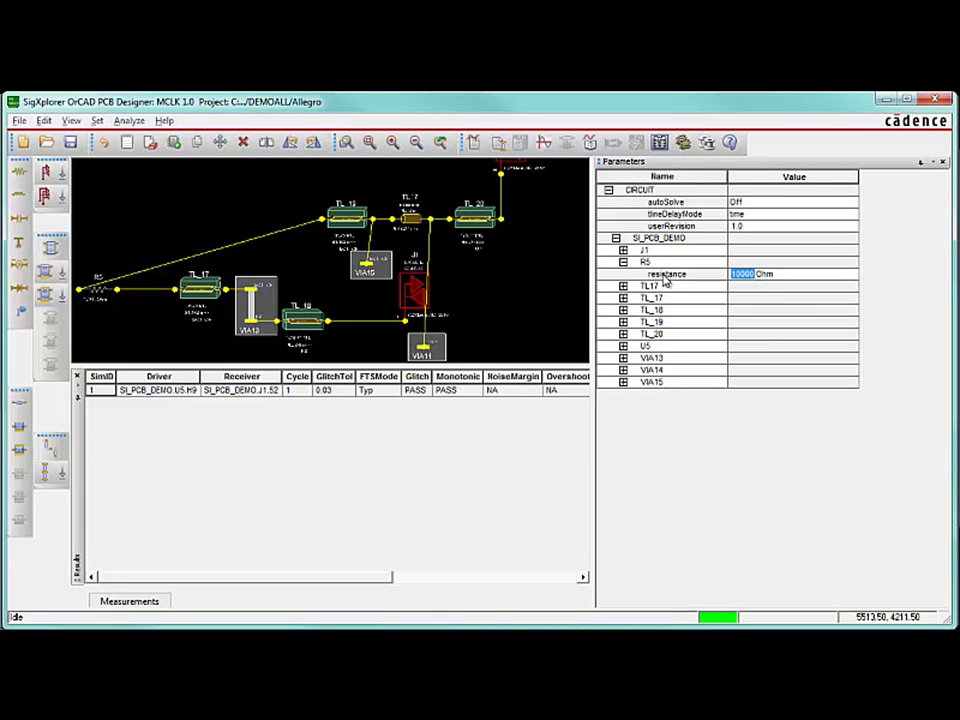
{"action": "type", "text": "50"}
{"action": "key", "text": "Return"}
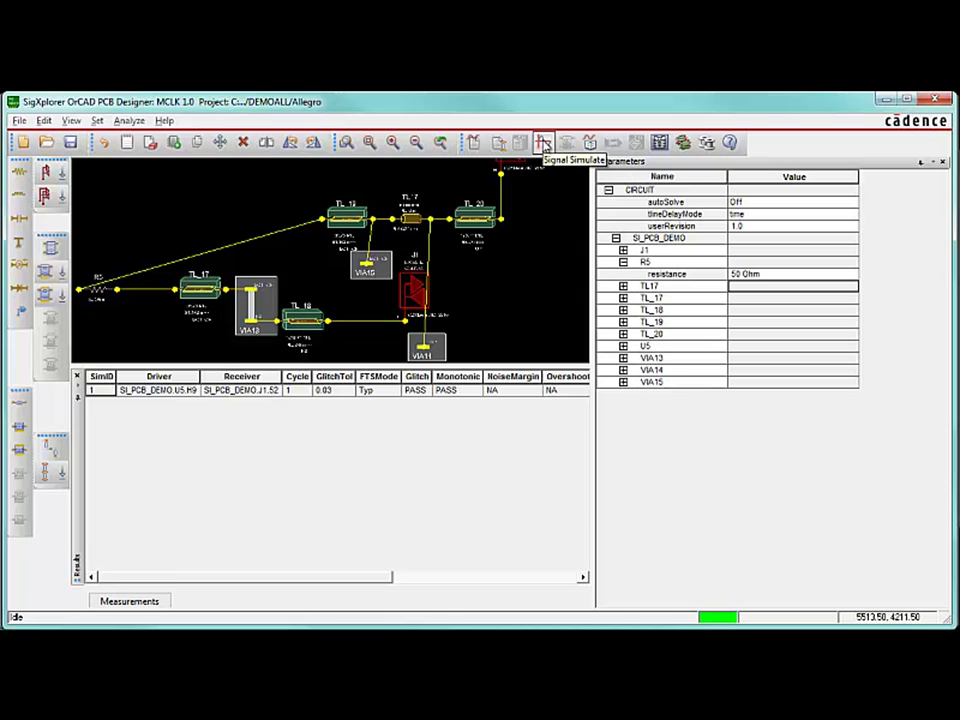
{"action": "left_click", "coordinate": [544, 144]}
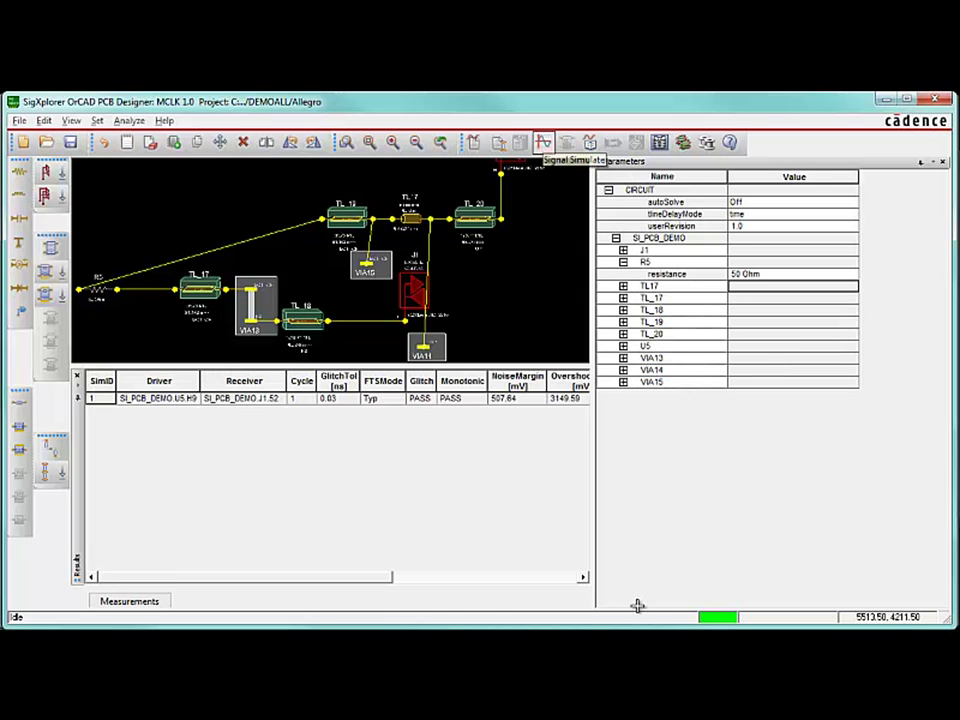